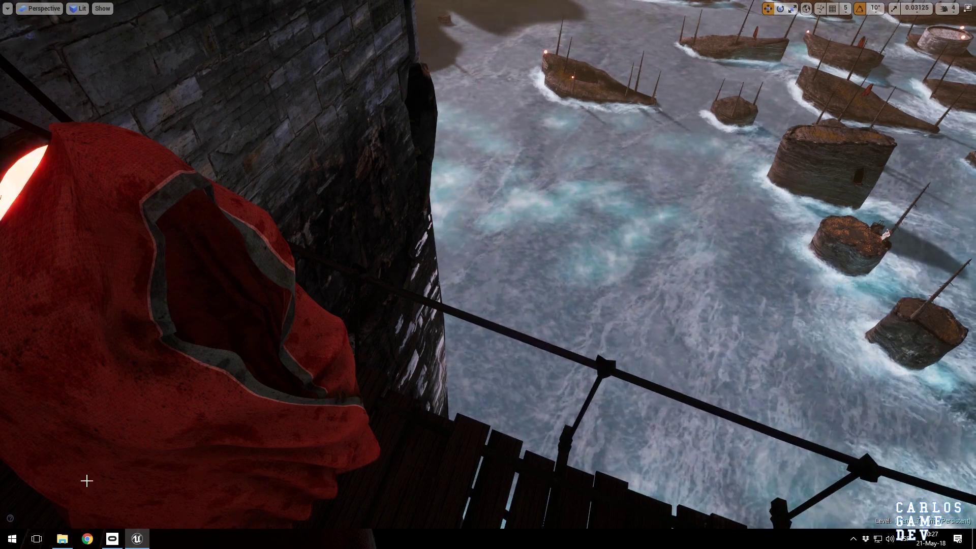
Step: Examine the red-cloaked enemy on the bridge and its surroundings from several angles, including a close-up of the cloak's fabric
right_drag(234, 420, 313, 407)
key(e)
right_drag(452, 158, 452, 157)
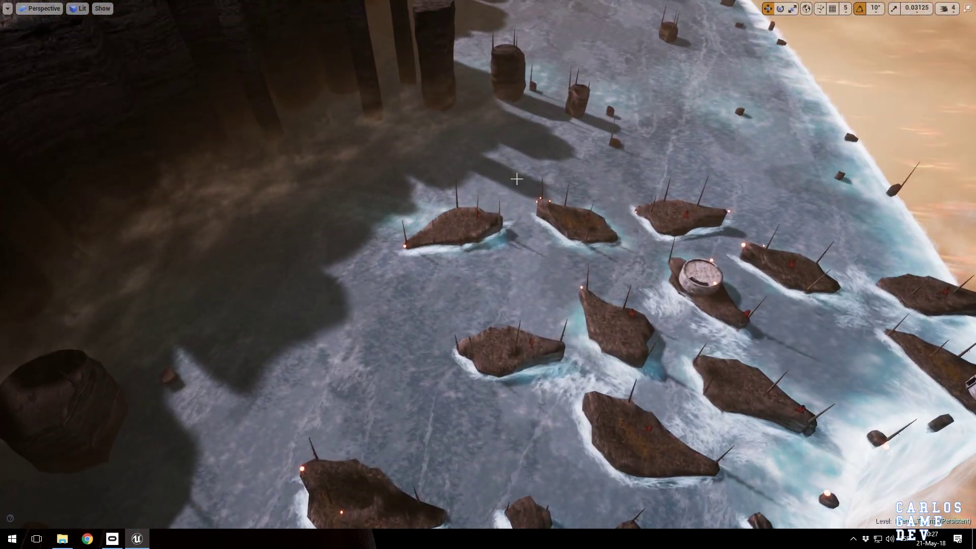
right_drag(515, 138, 515, 138)
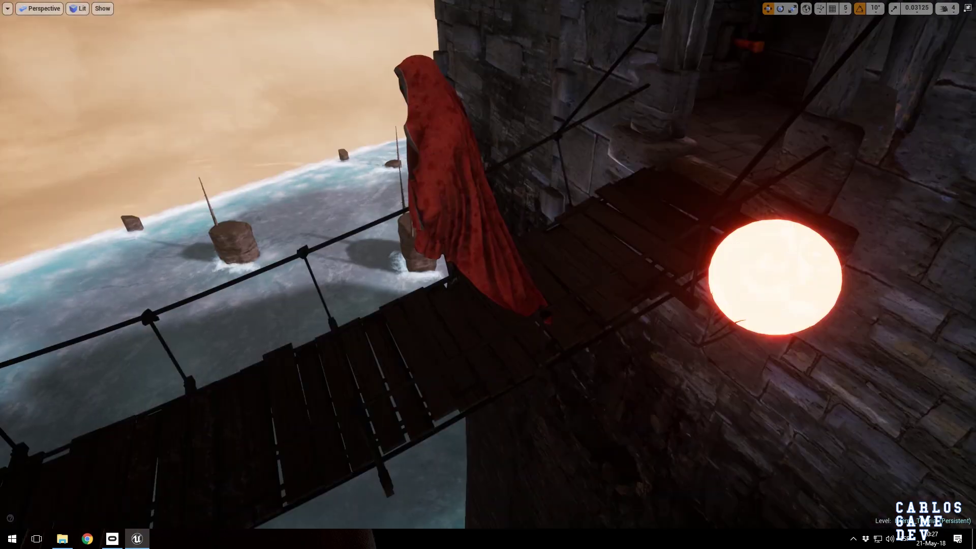
right_drag(390, 279, 389, 279)
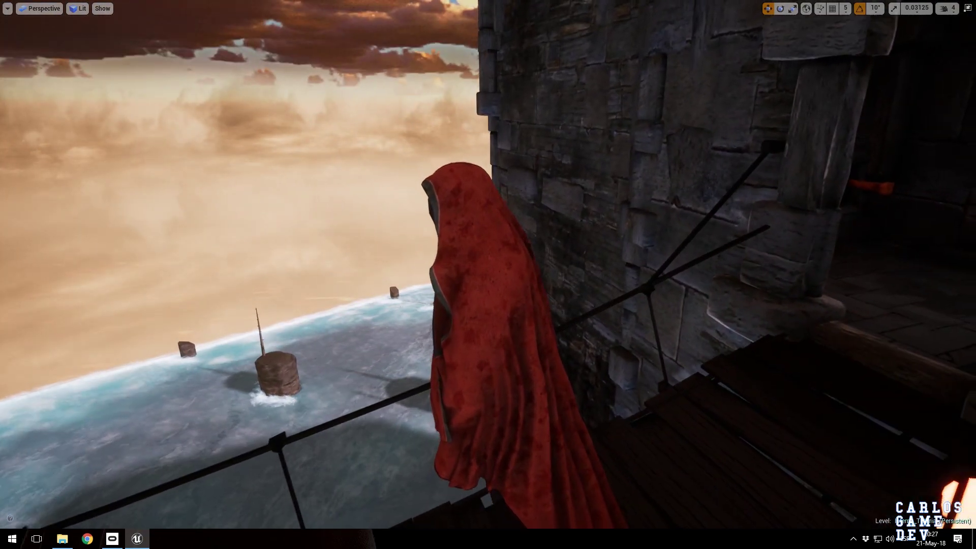
right_drag(389, 279, 389, 279)
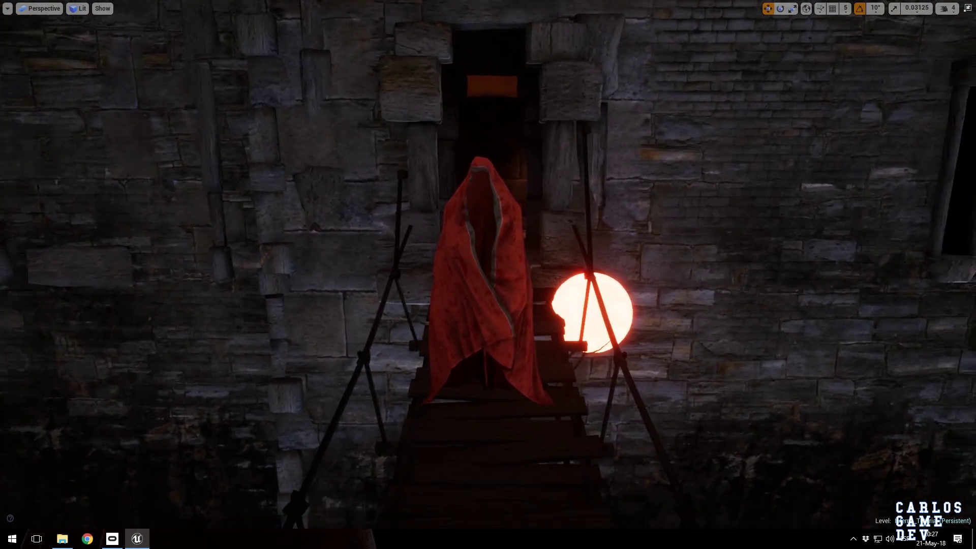
right_drag(543, 332, 544, 332)
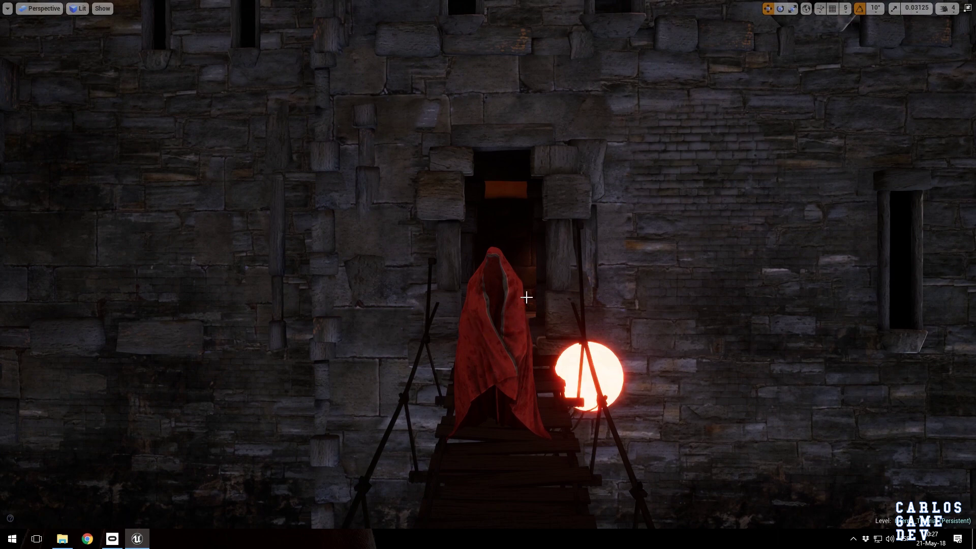
right_drag(527, 297, 527, 297)
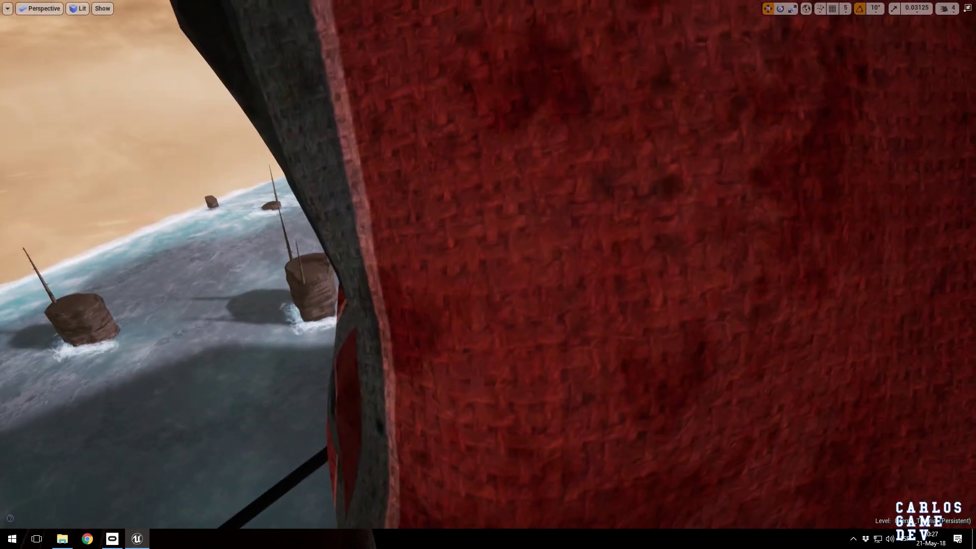
right_drag(542, 263, 542, 263)
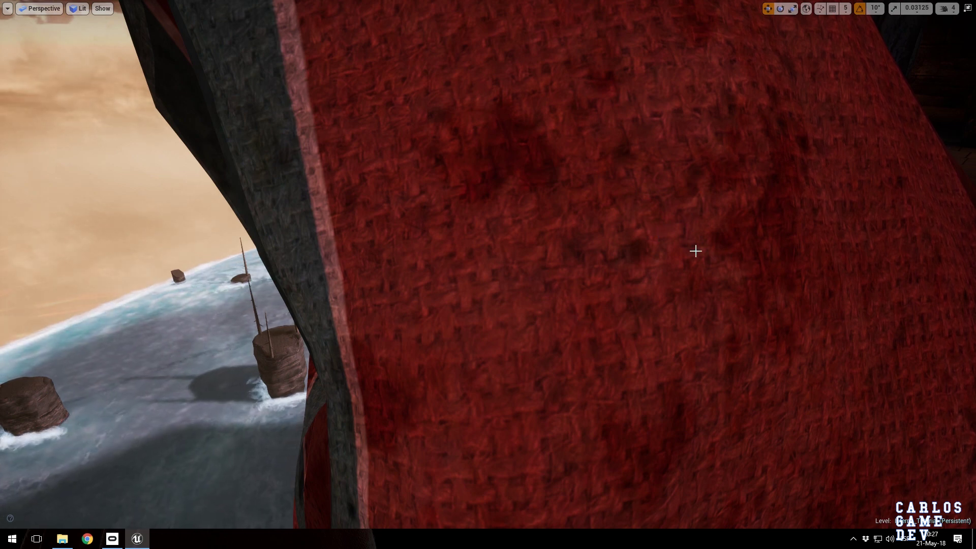
right_drag(665, 253, 665, 253)
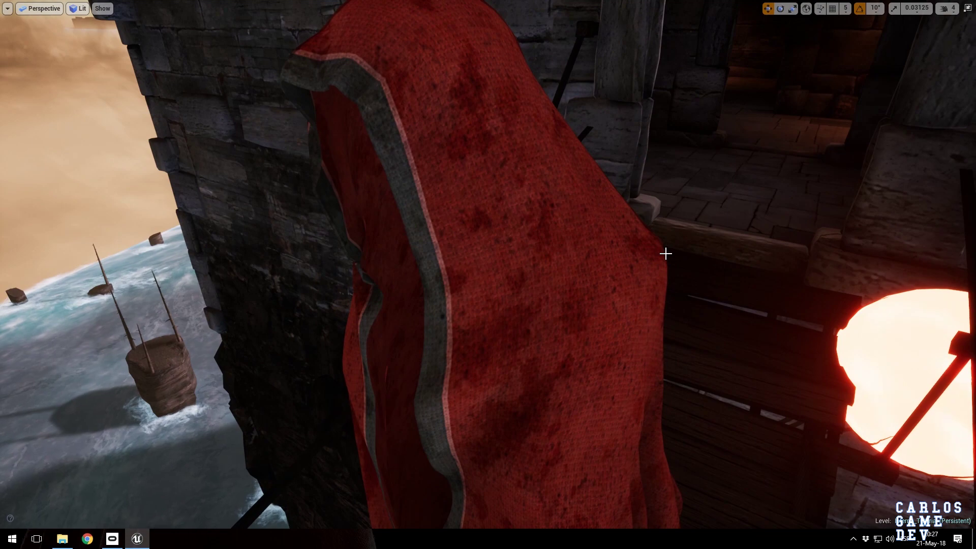
Step: Select the red-cloaked enemy in the level and open its Enemie_template blueprint in the Blueprint Editor
click(590, 274)
key(F11)
click(947, 257)
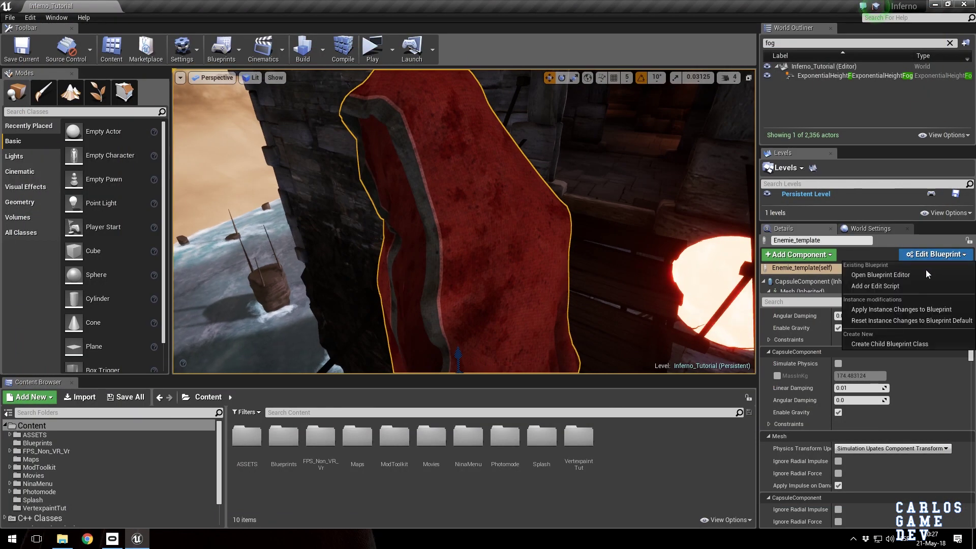
click(917, 273)
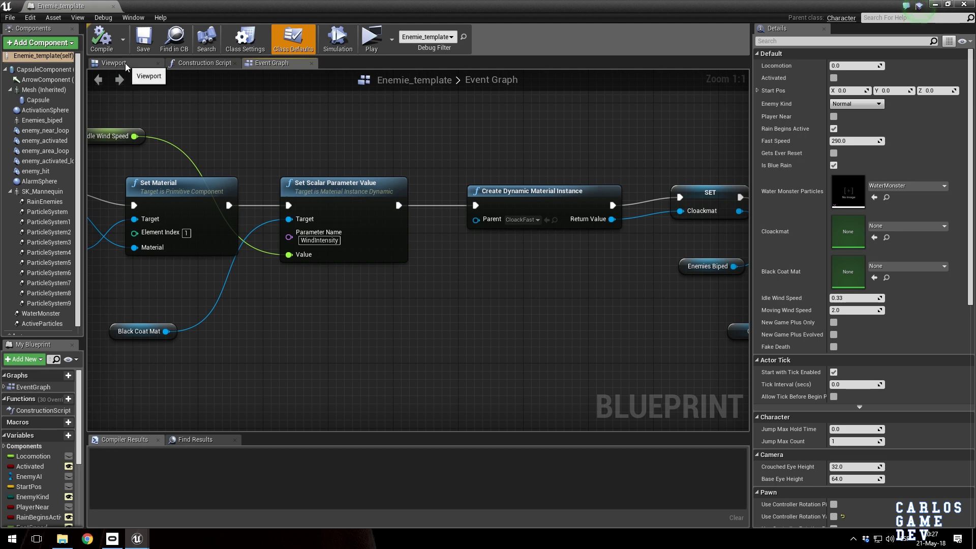
Step: Select the Enemies_biped mesh in the blueprint's viewport and open its Element 0 material, Cloack, for editing
click(118, 63)
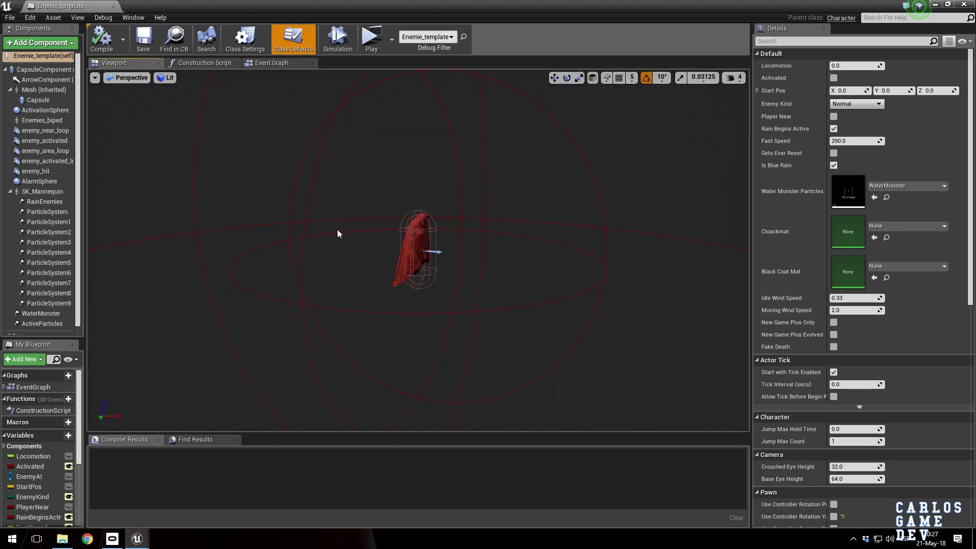
click(393, 280)
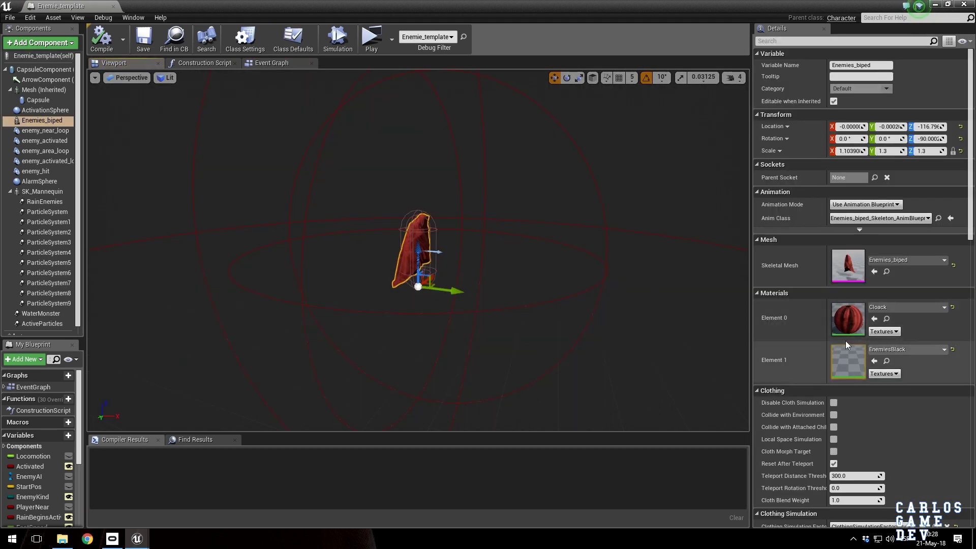
double_click(837, 321)
Step: Examine the Cloack material's node graph, from the output node back to the Cloak_txt texture and Blend_Overlay nodes
right_drag(693, 291, 564, 168)
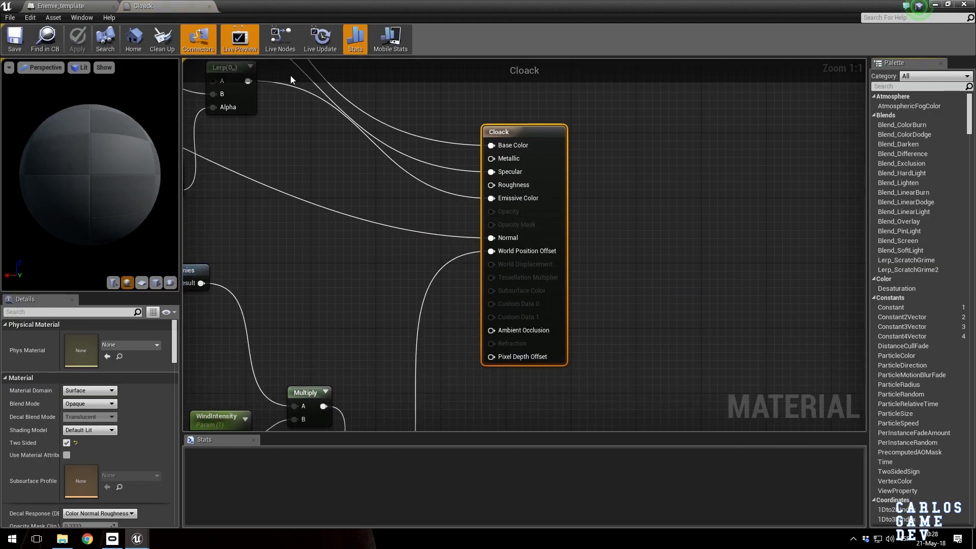
scroll(409, 195, down, 5)
right_drag(407, 198, 509, 254)
right_drag(379, 124, 578, 321)
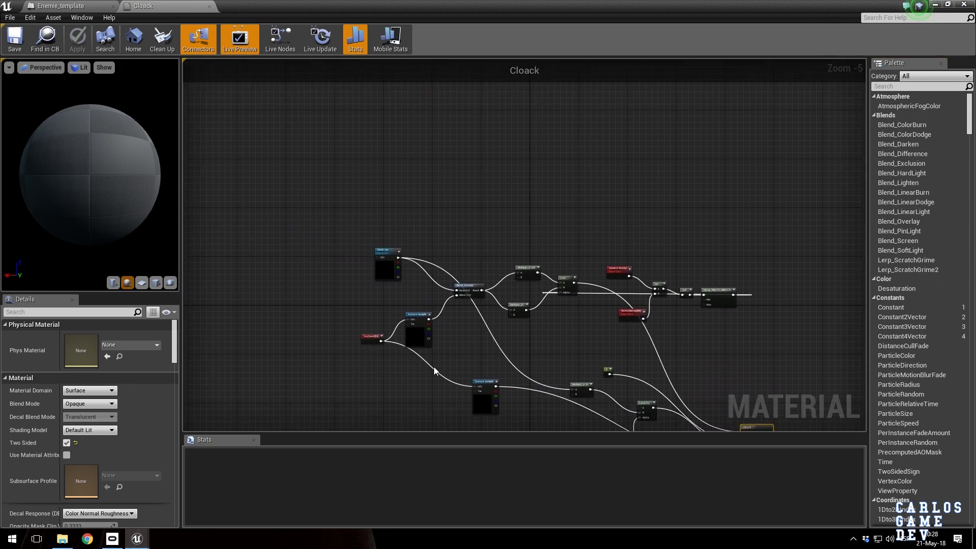
right_drag(446, 371, 396, 178)
scroll(510, 236, up, 5)
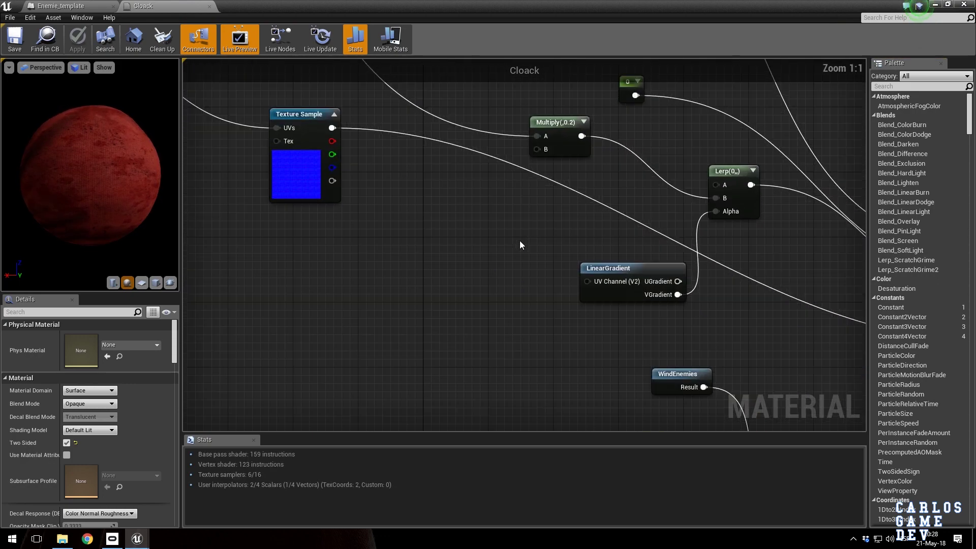
right_drag(507, 242, 385, 60)
scroll(515, 251, down, 3)
right_drag(452, 269, 656, 431)
scroll(410, 169, up, 2)
right_drag(410, 170, 524, 275)
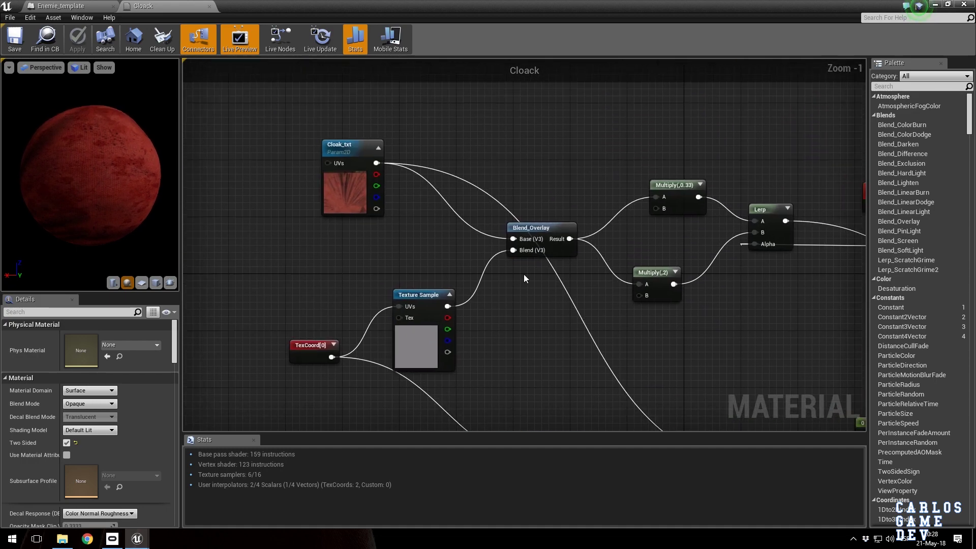
Step: Rearrange the Blend_Overlay, TexCoord and FabricPattern Texture Sample nodes so they sit together below the Cloak_txt node
drag(543, 232, 487, 307)
scroll(486, 307, down, 3)
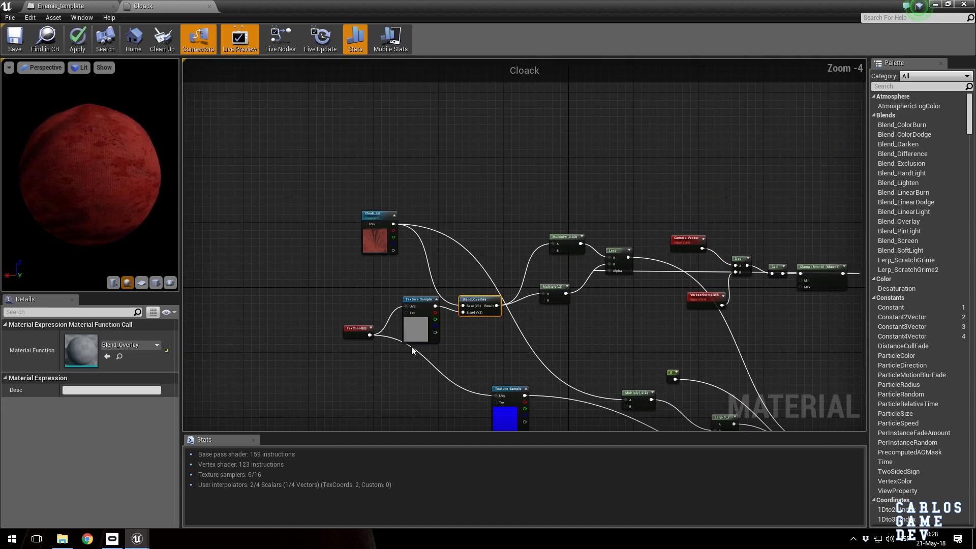
drag(343, 331, 292, 346)
drag(418, 299, 369, 292)
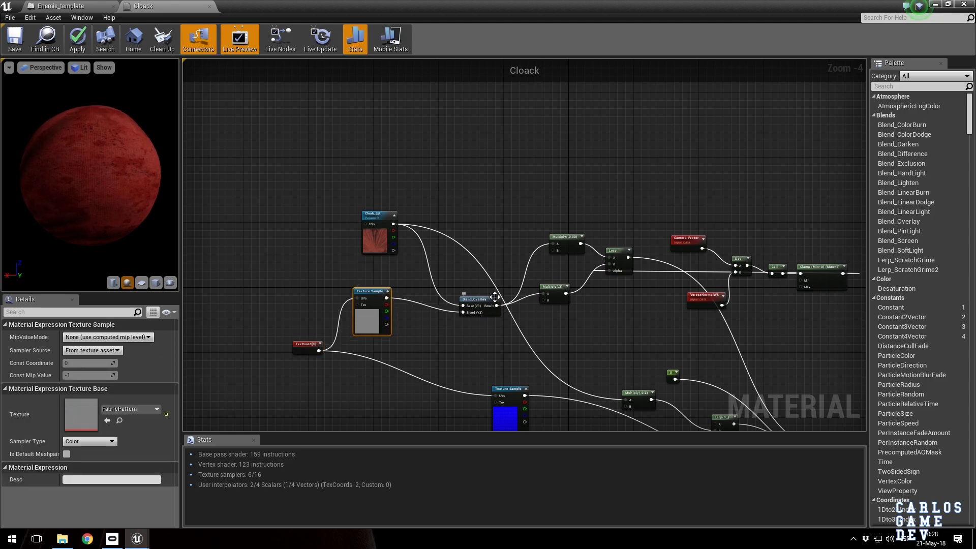
drag(487, 301, 446, 286)
Step: Connect the Blend_Overlay result directly to the Base Color input of the Cloack output node and disconnect the Specular input
right_drag(445, 285, 358, 126)
scroll(357, 126, up, 1)
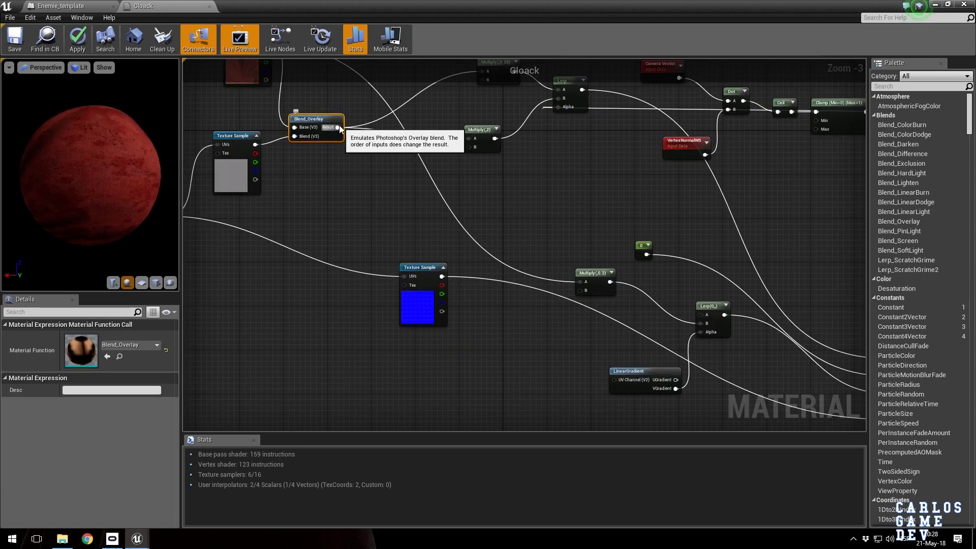
drag(339, 128, 436, 362)
right_drag(407, 381, 502, 212)
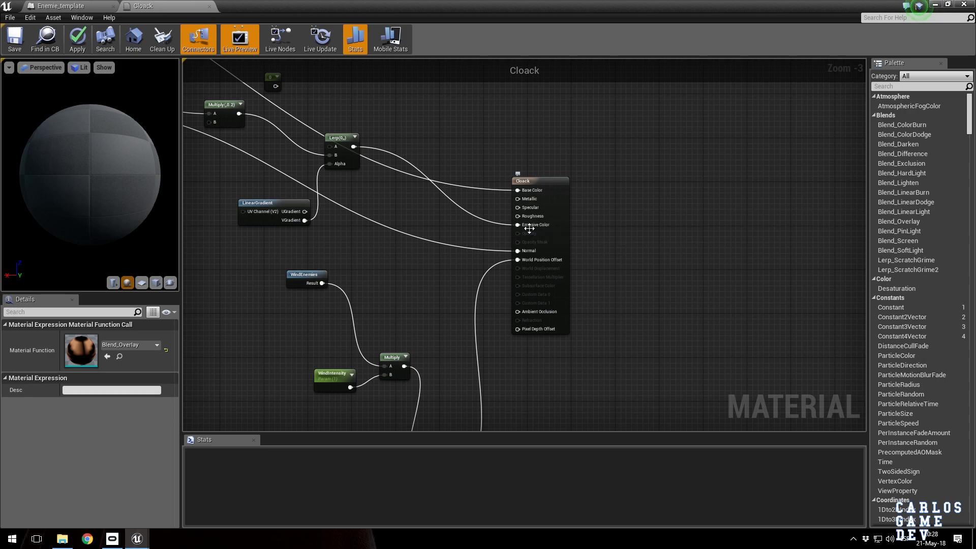
Step: Disconnect the World Position Offset, Normal and Emissive Color inputs of the Cloack output node
click(532, 259)
alt+click(517, 260)
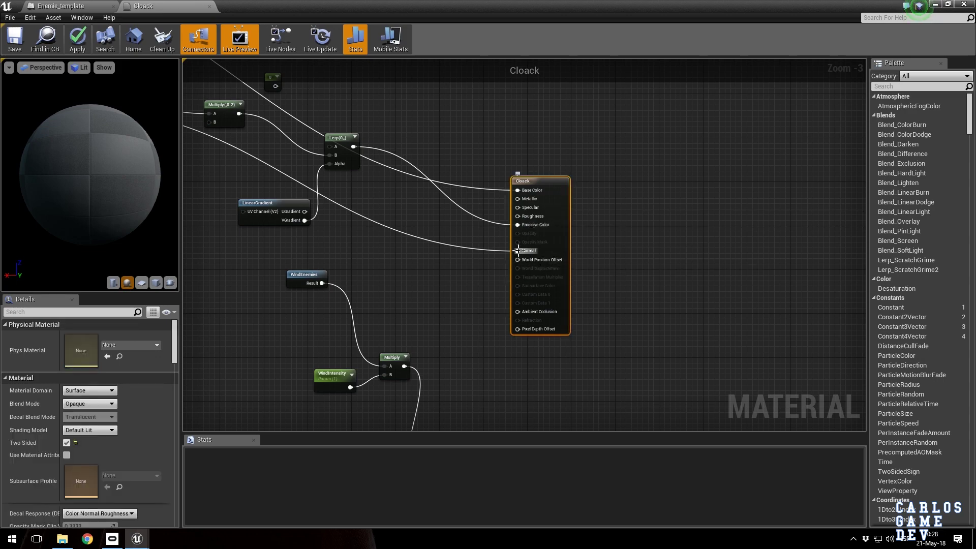
alt+click(517, 251)
alt+click(518, 225)
Step: Remove all unused nodes from the Cloack material graph and apply the changes to the material
scroll(354, 202, down, 1)
right_drag(355, 202, 665, 426)
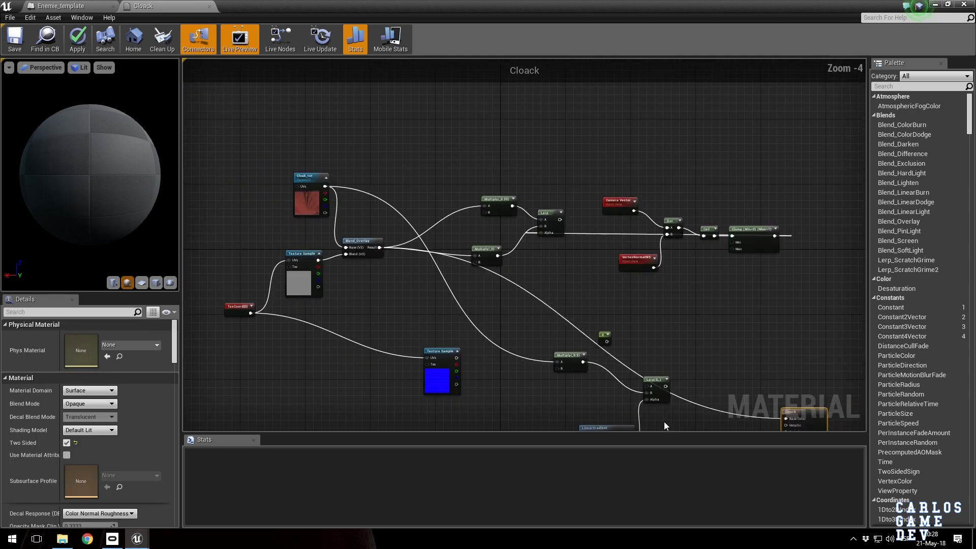
click(75, 30)
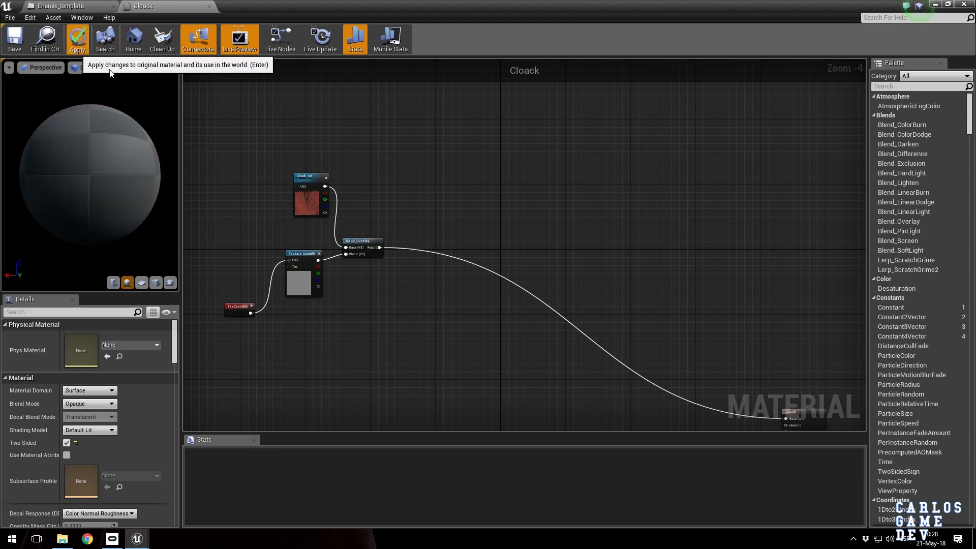
key(Return)
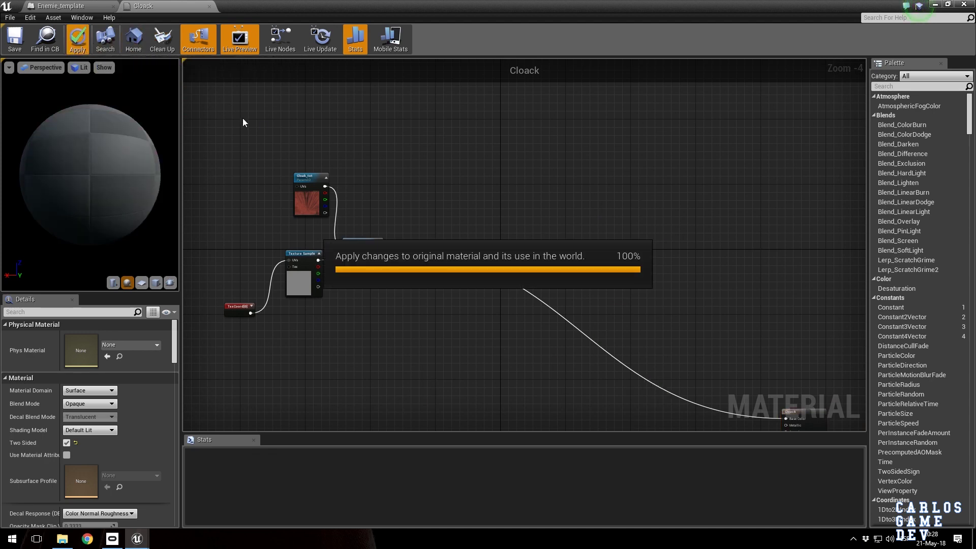
Step: Add a Constant node with value 0, connect it to the Specular input of Cloack and save the material
right_drag(688, 330, 520, 169)
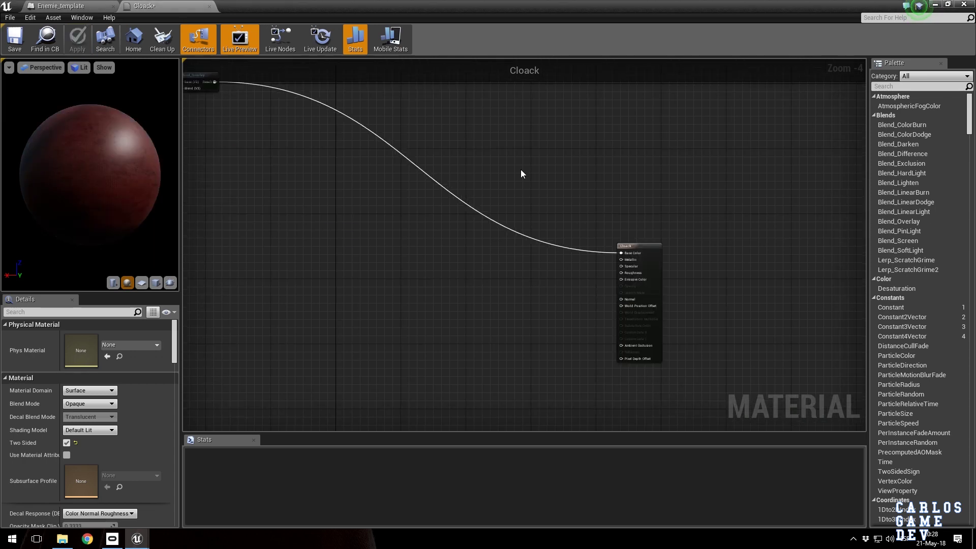
right_click(566, 279)
text(cons)
key(Return)
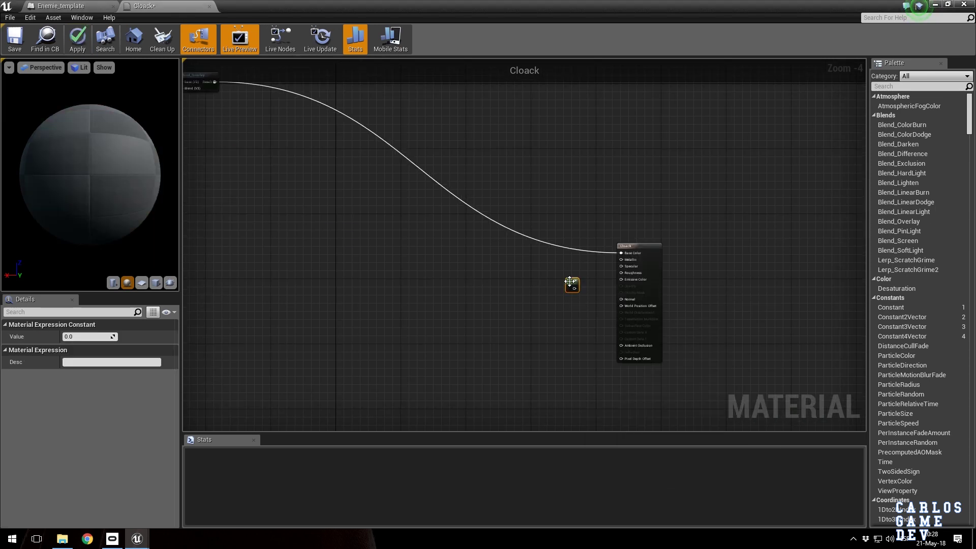
scroll(572, 282, up, 3)
drag(572, 290, 655, 252)
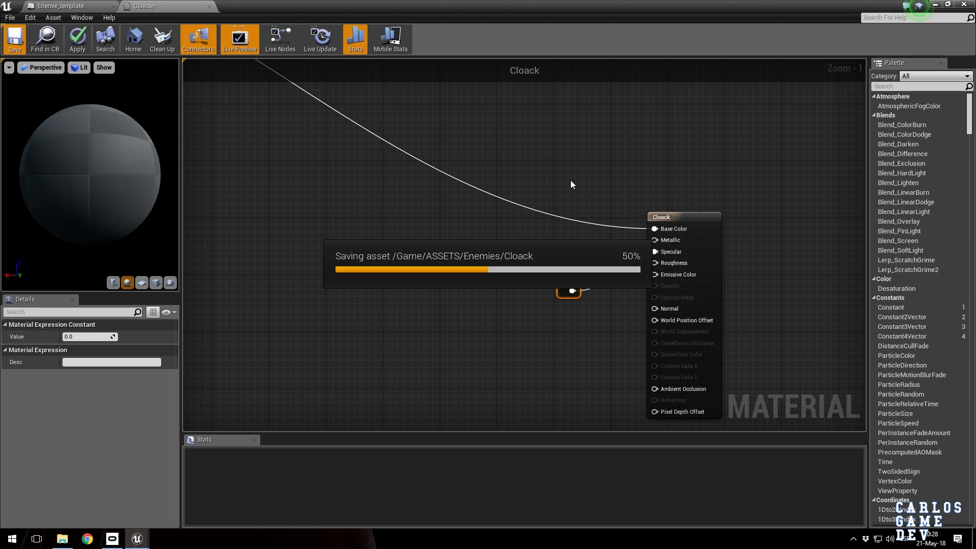
Step: Move the Cloak_txt, Texture Sample, TexCoord and Blend_Overlay nodes together next to the Cloack output node, then select only Cloak_txt
scroll(478, 213, down, 4)
right_drag(339, 200, 510, 305)
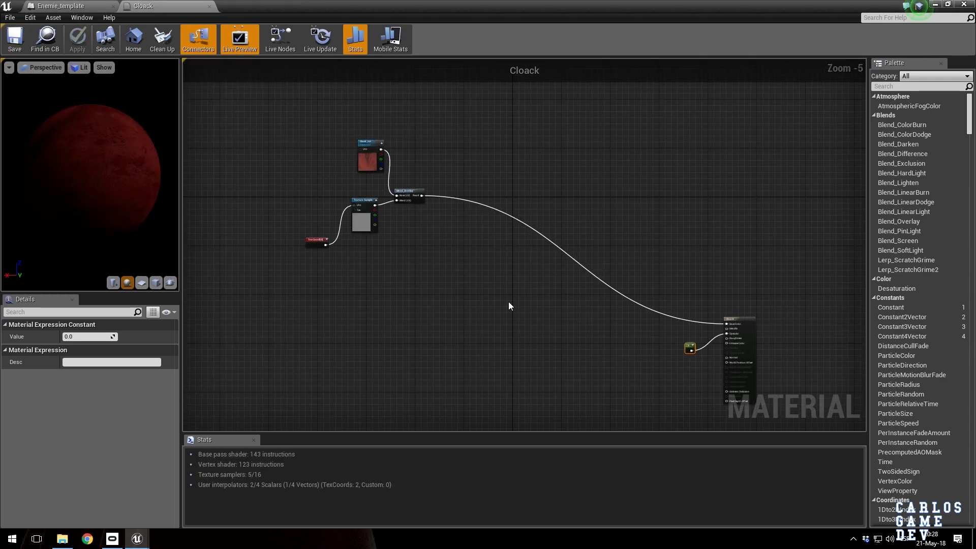
drag(509, 305, 305, 152)
drag(364, 219, 599, 345)
scroll(616, 296, up, 3)
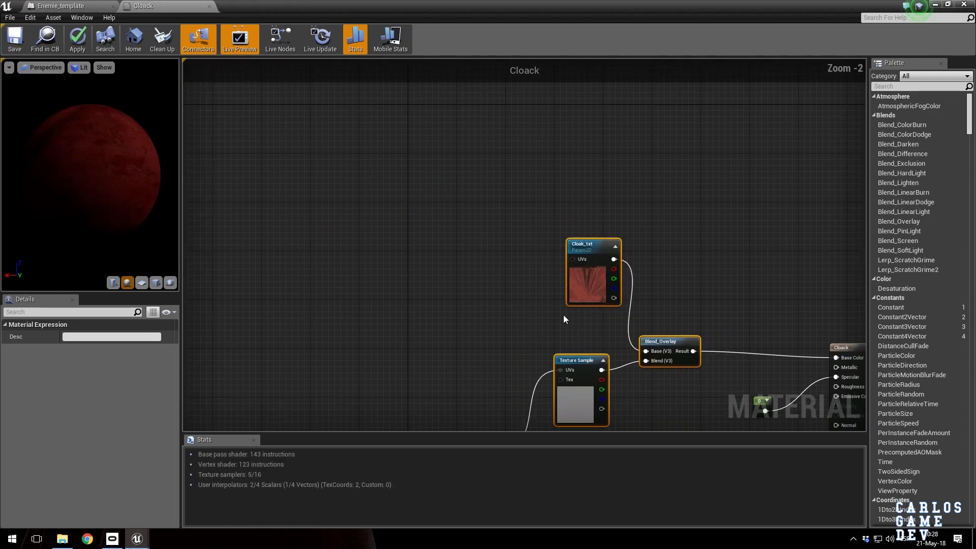
click(562, 316)
right_drag(536, 311, 503, 218)
click(546, 182)
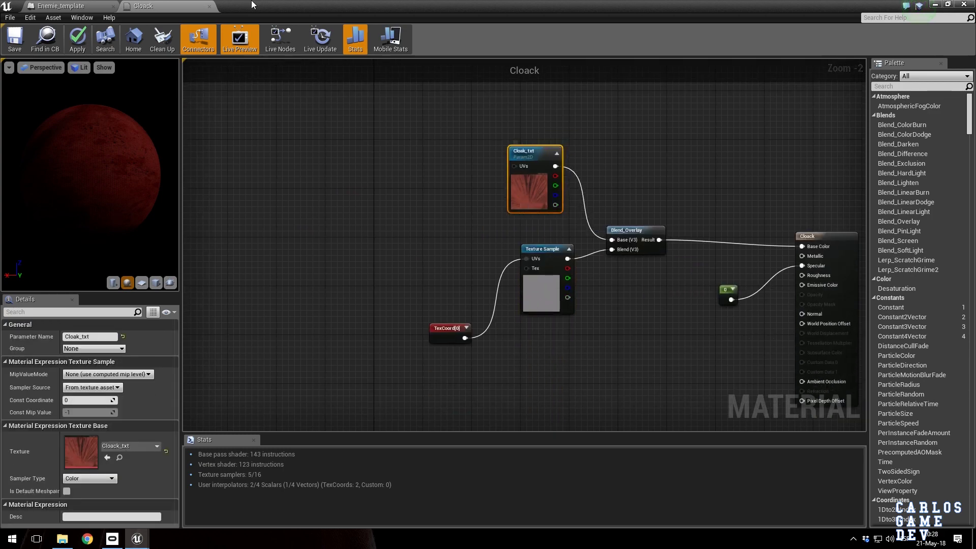
Step: Return to the level and examine the simplified cloak material on the enemy from several sides in Unlit view mode
click(70, 5)
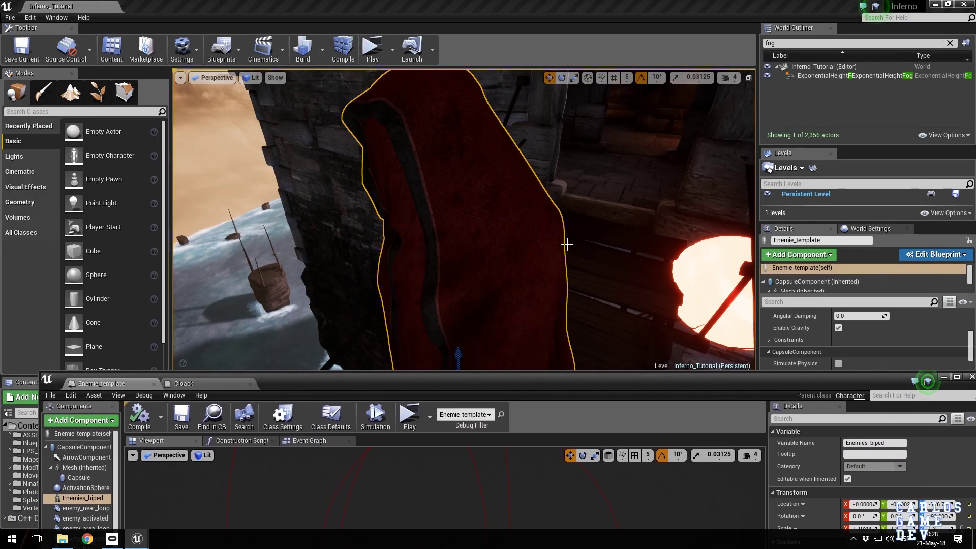
key(g)
right_drag(541, 263, 660, 305)
key(alt+3)
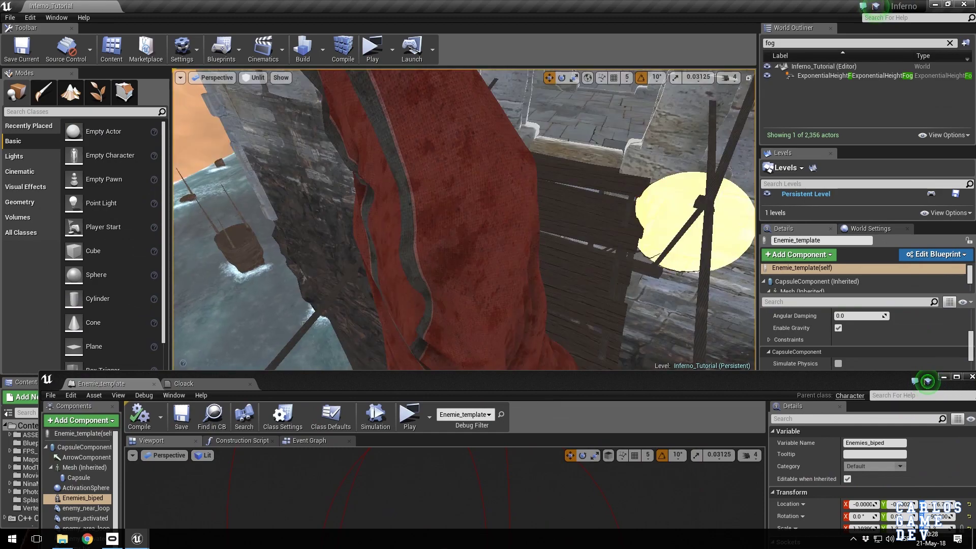
right_drag(541, 263, 570, 208)
mouse_move(464, 219)
right_down()
mouse_move(488, 219)
mouse_move(473, 204)
mouse_move(465, 216)
mouse_move(503, 239)
mouse_move(447, 214)
right_up()
right_drag(375, 250, 364, 251)
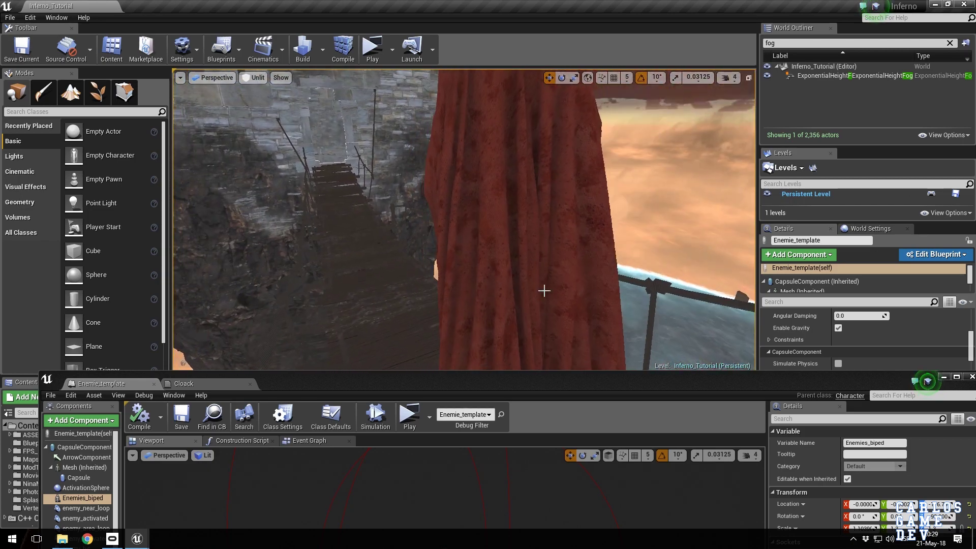
Step: Reopen the Cloack material graph at full window size and move the TexCoord node closer to the fabric Texture Sample
click(199, 382)
double_click(313, 380)
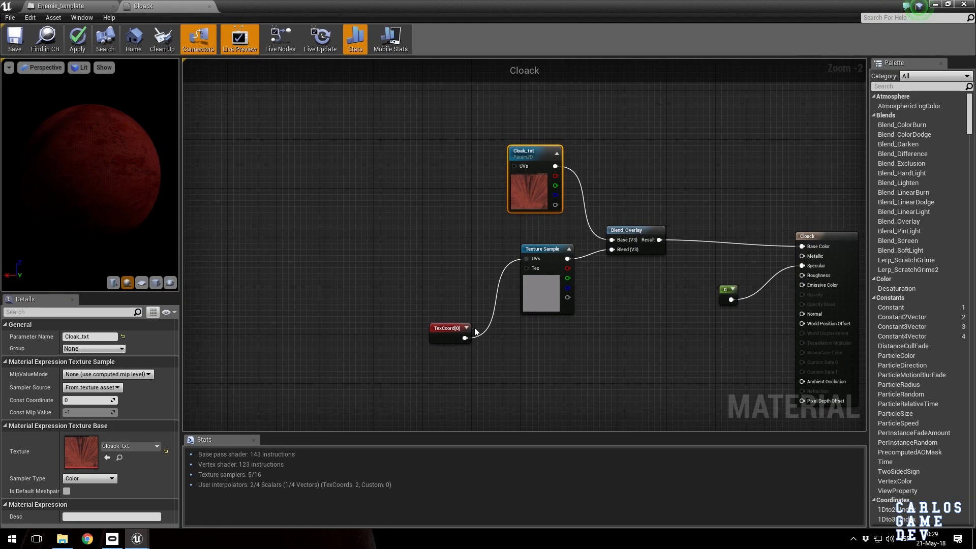
drag(443, 327, 455, 272)
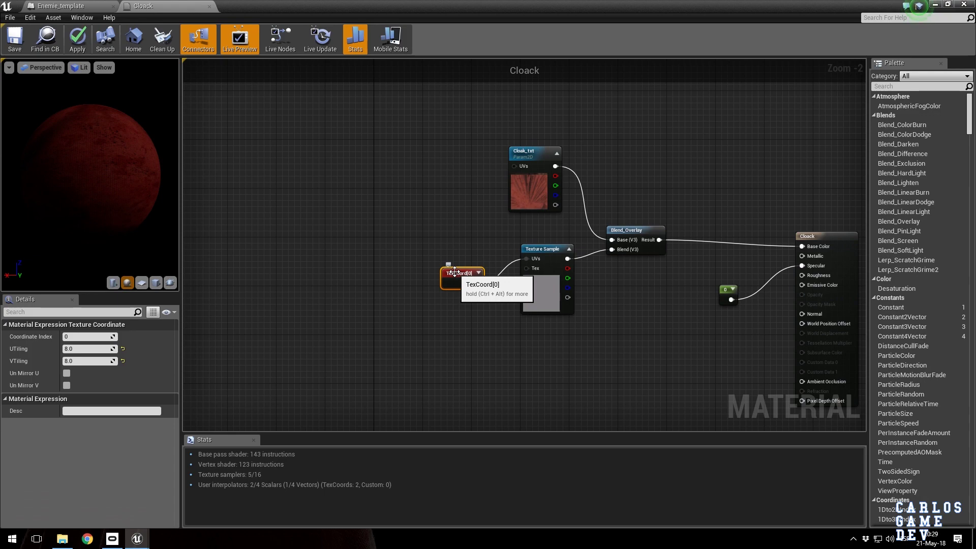
Step: Open the Cloack_txt texture used by the Cloak_txt node, examine it and close it
scroll(547, 182, up, 2)
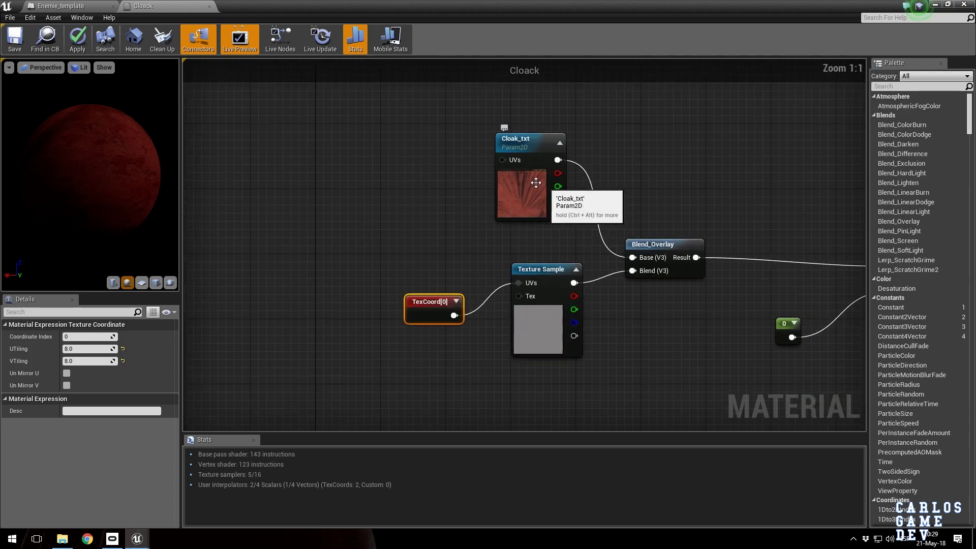
click(546, 192)
double_click(88, 453)
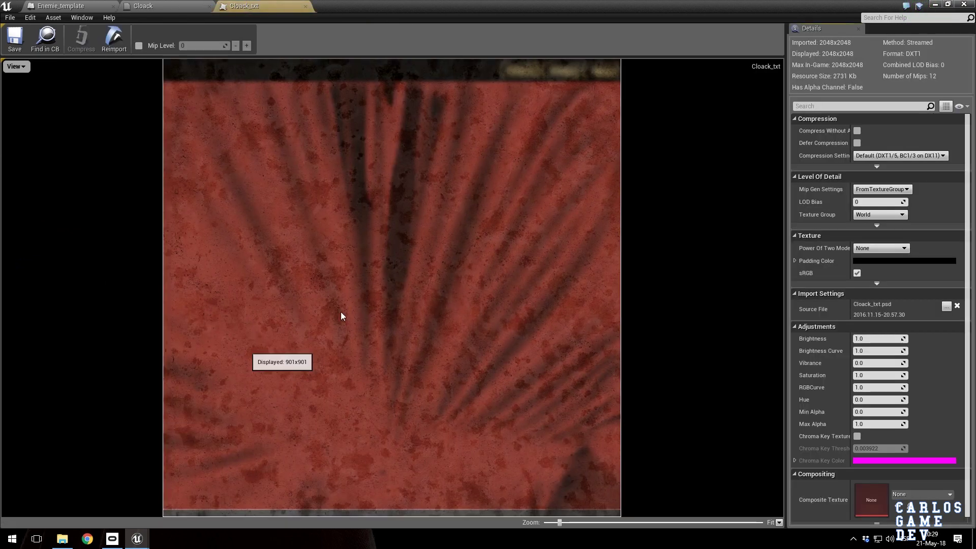
click(307, 7)
Step: Inspect the Blend_Overlay node and the FabricPattern texture of the Texture Sample node, and return to the Cloack graph
right_drag(671, 222, 556, 115)
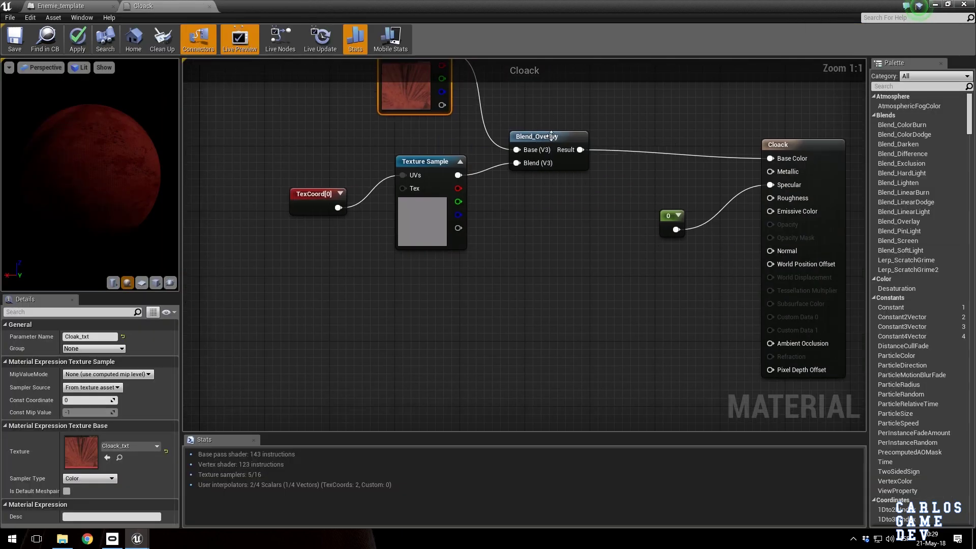
click(552, 136)
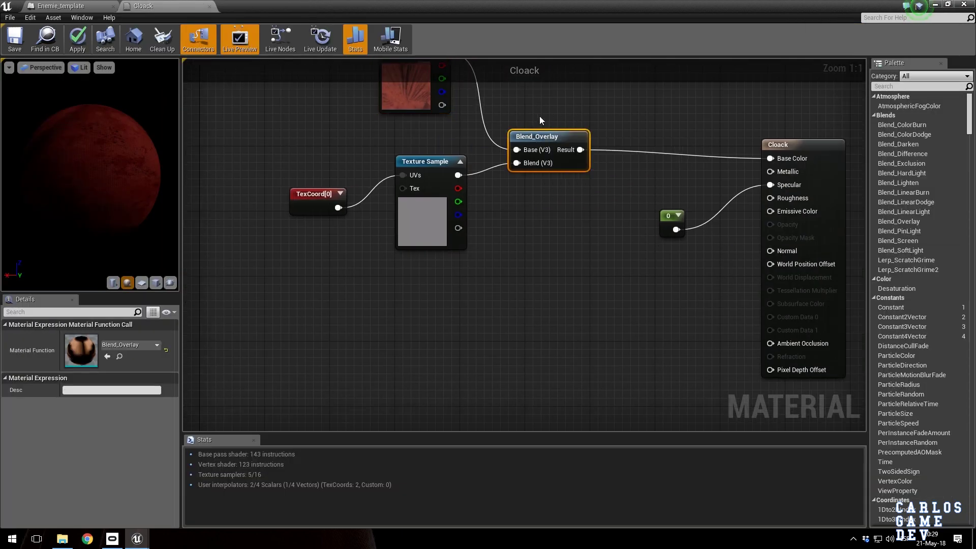
right_drag(475, 226, 528, 327)
click(491, 318)
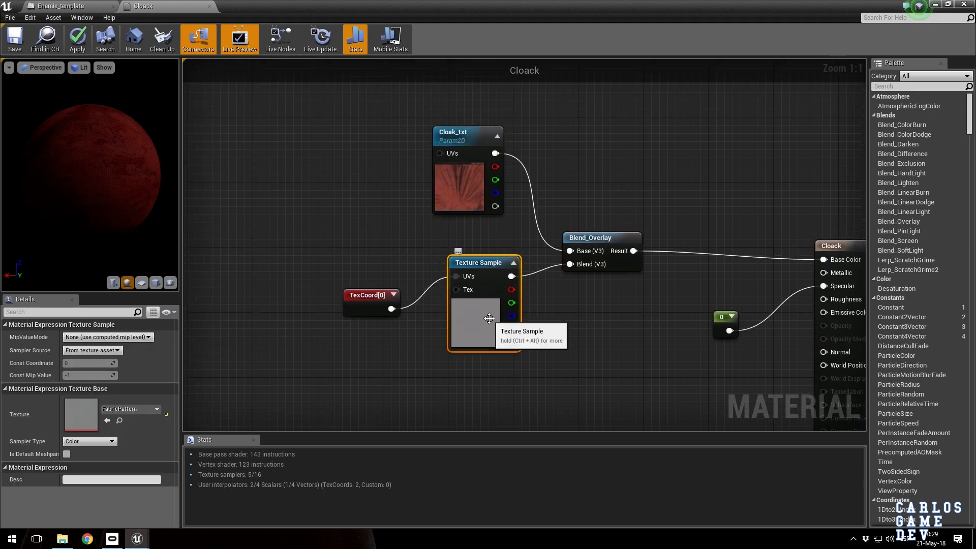
double_click(81, 419)
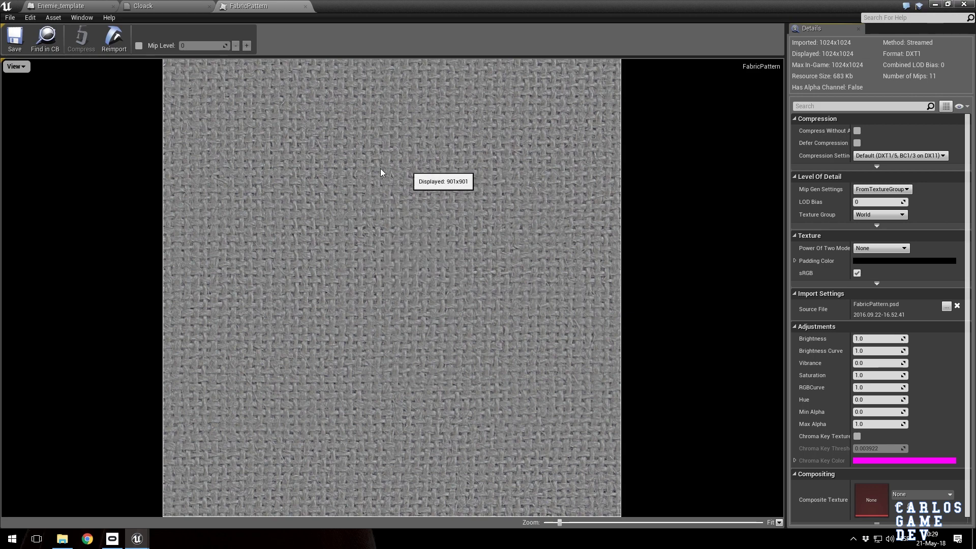
click(143, 6)
Step: Move TexCoord nearer the fabric Texture Sample, break its connection to the UVs input and apply the Cloack material
click(364, 304)
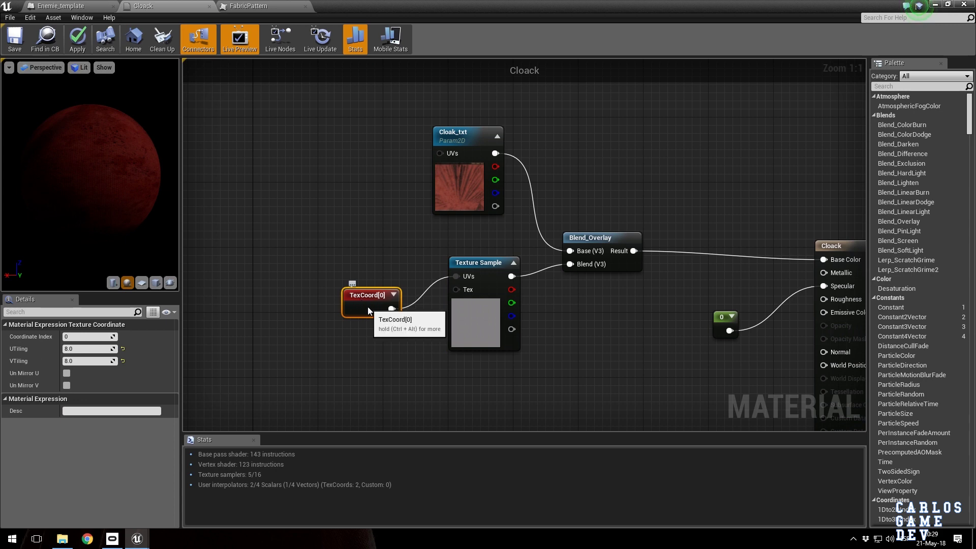
drag(364, 305, 381, 281)
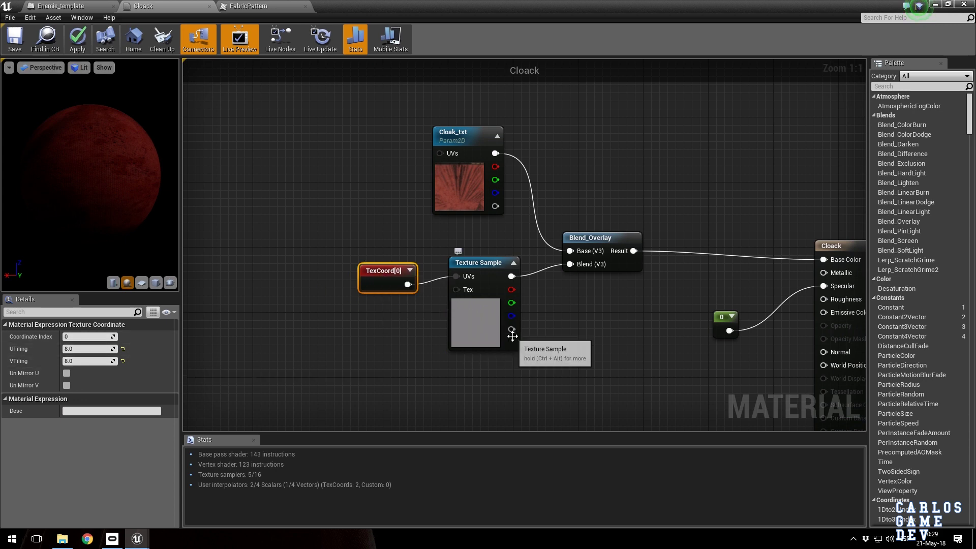
right_drag(389, 300, 320, 286)
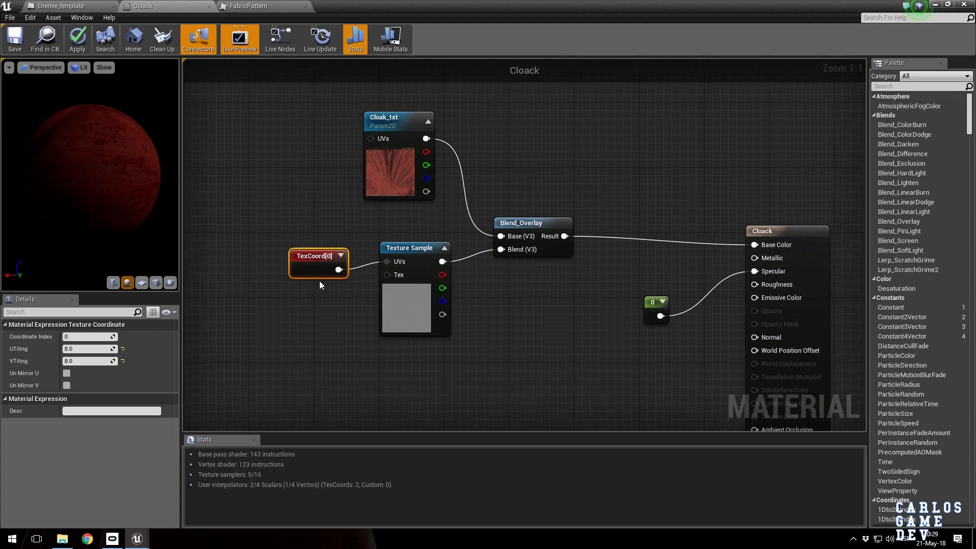
alt+click(341, 269)
click(69, 37)
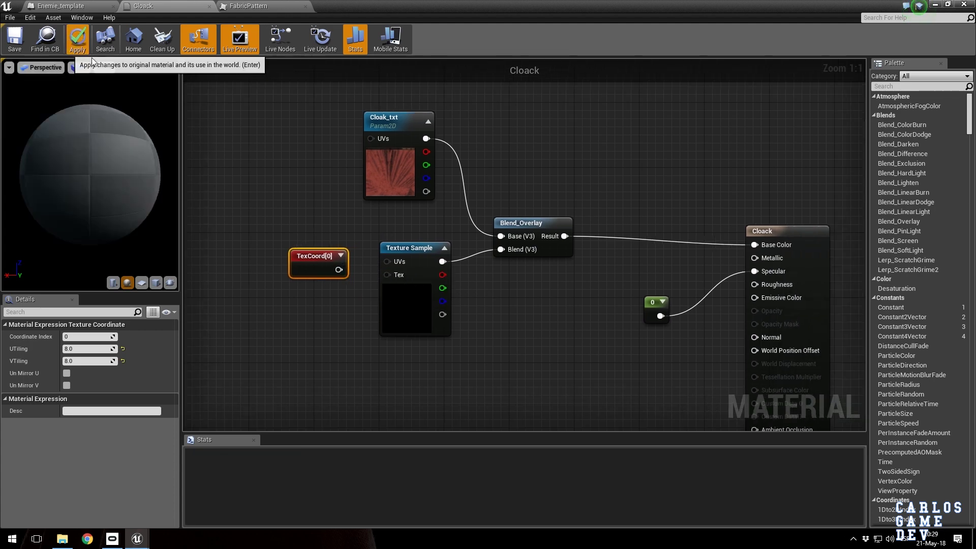
key(Return)
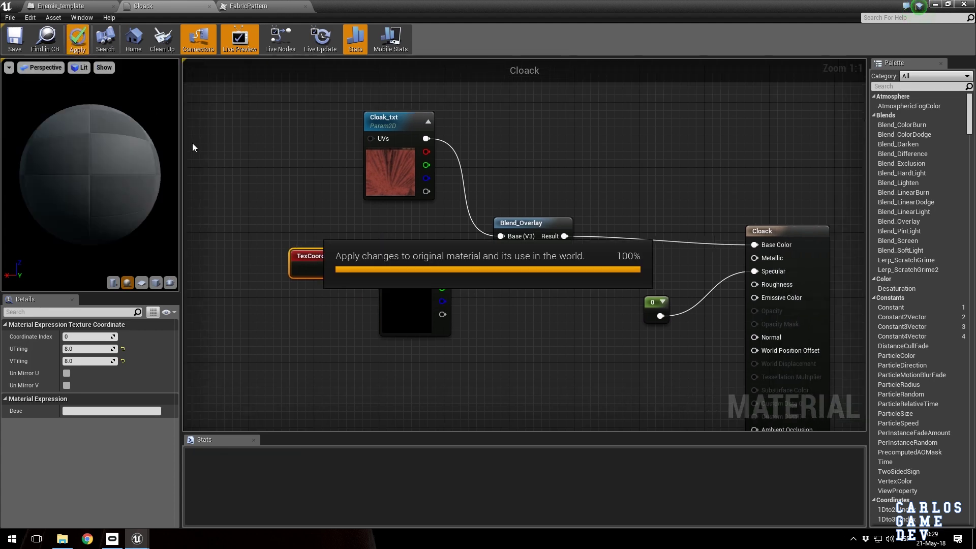
Step: Uncover the level viewport to examine the cloak with untiled fabric, and bring the Cloack graph back into view
drag(457, 6, 456, 353)
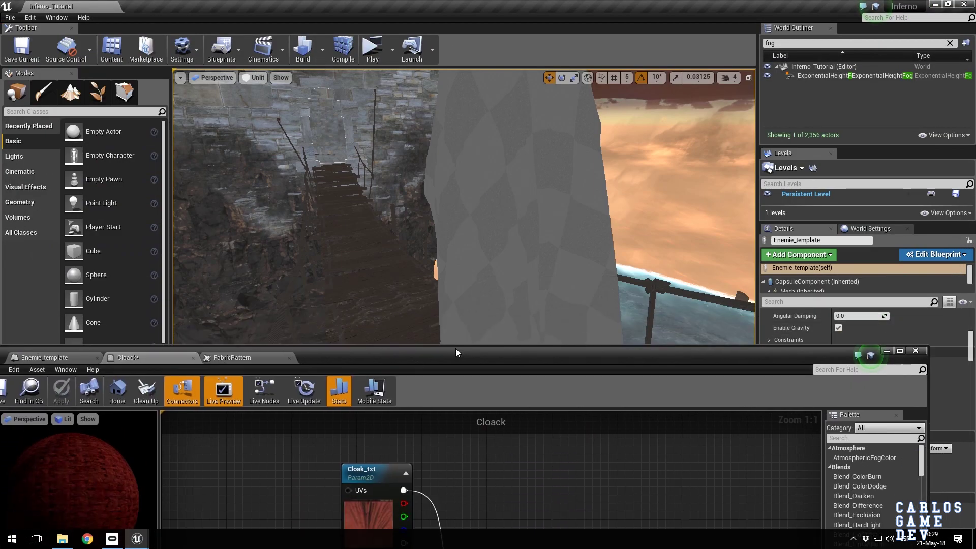
right_drag(452, 285, 495, 313)
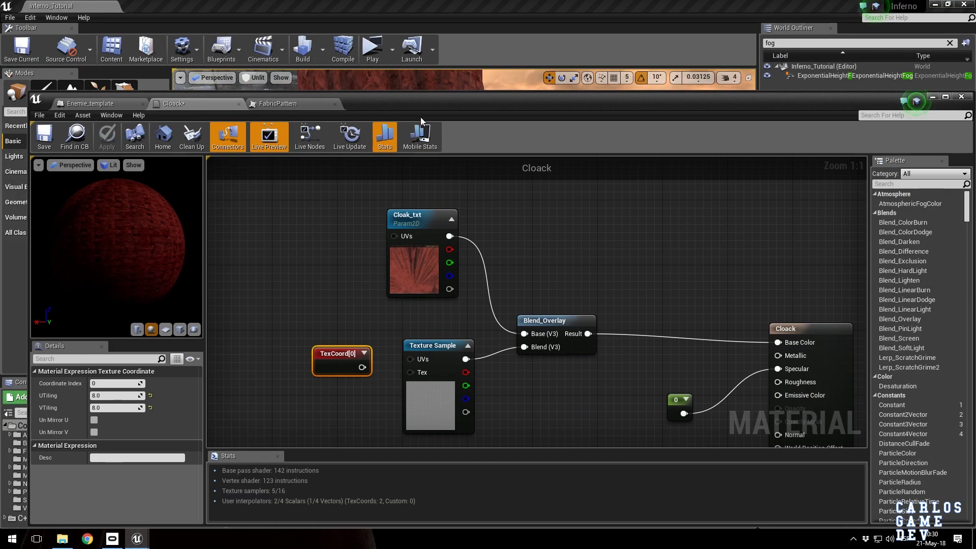
drag(419, 117, 416, 356)
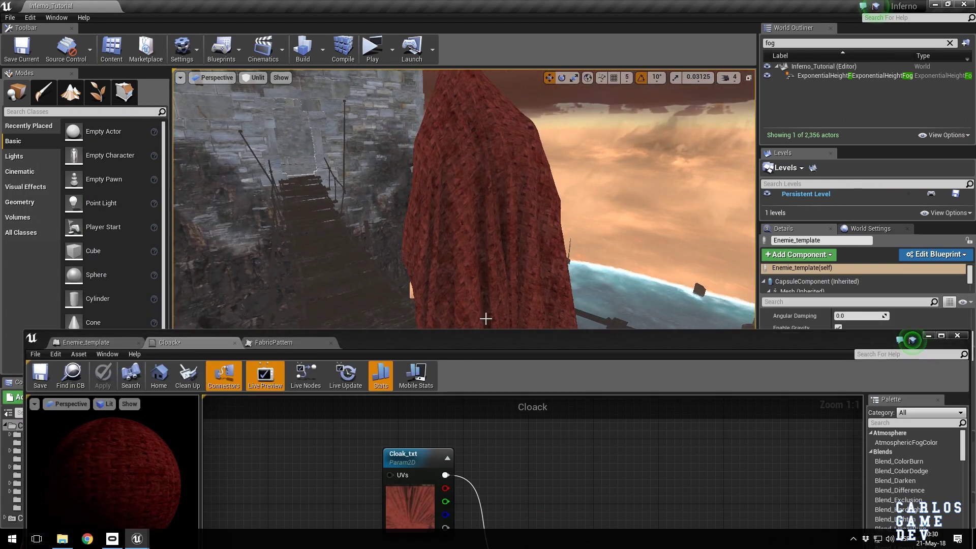
drag(463, 338, 438, 82)
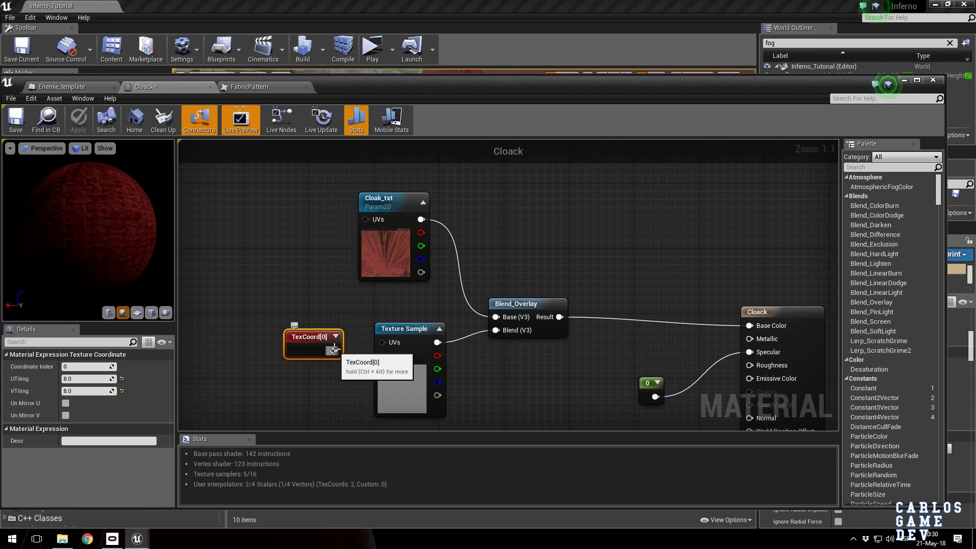
Step: Undo the Cloack graph edits back to the original node network with all its output connections
click(327, 328)
right_drag(321, 276, 285, 182)
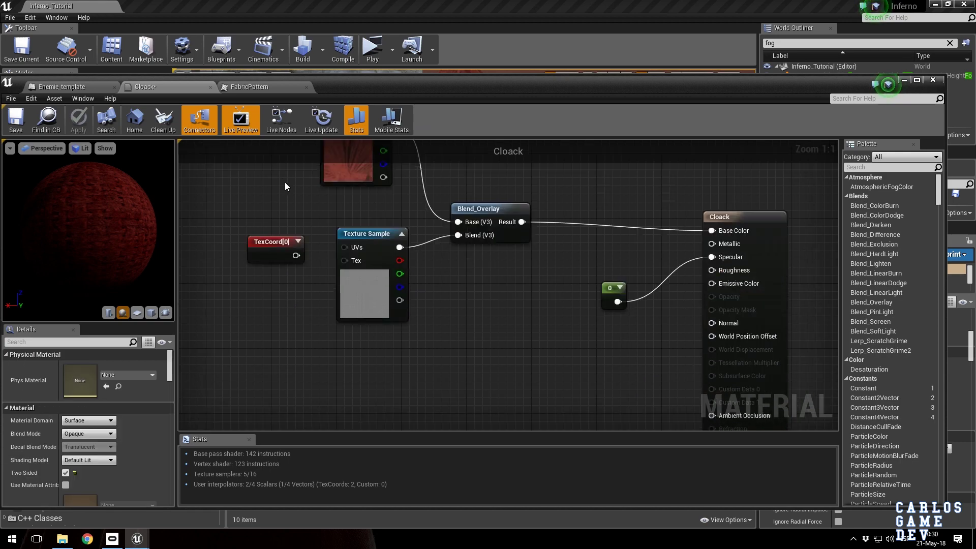
key(ctrl+z)
scroll(327, 253, down, 1)
key(ctrl+z)
key(ctrl+z)
key(ctrl+z)
key(ctrl+z)
key(ctrl+z)
key(ctrl+z)
key(ctrl+z)
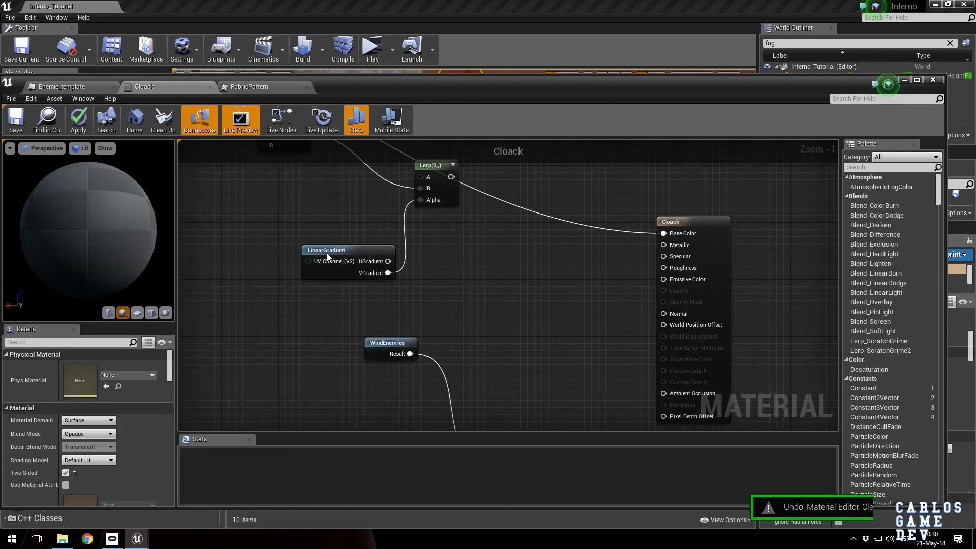
key(ctrl+z)
key(ctrl+z)
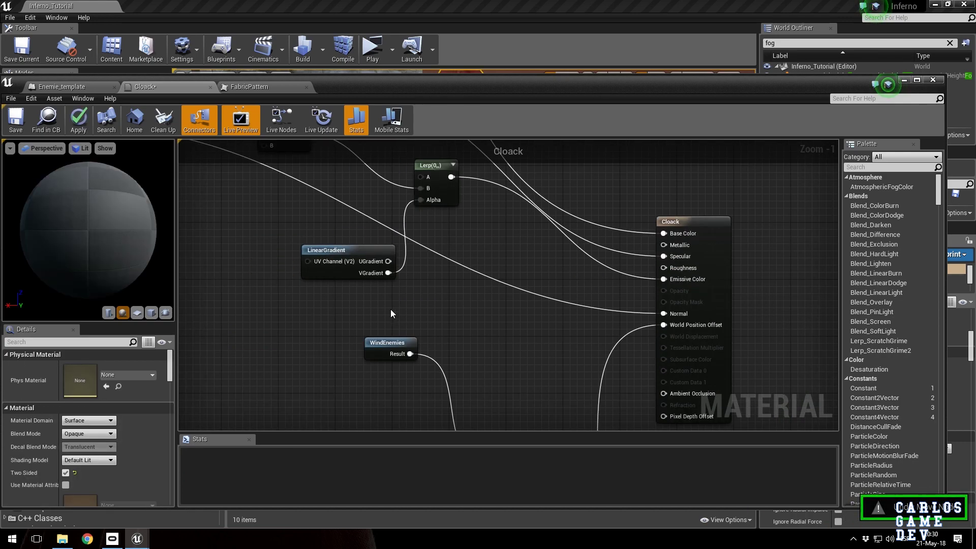
Step: Save the restored Cloack material and close its editor window
scroll(504, 331, down, 4)
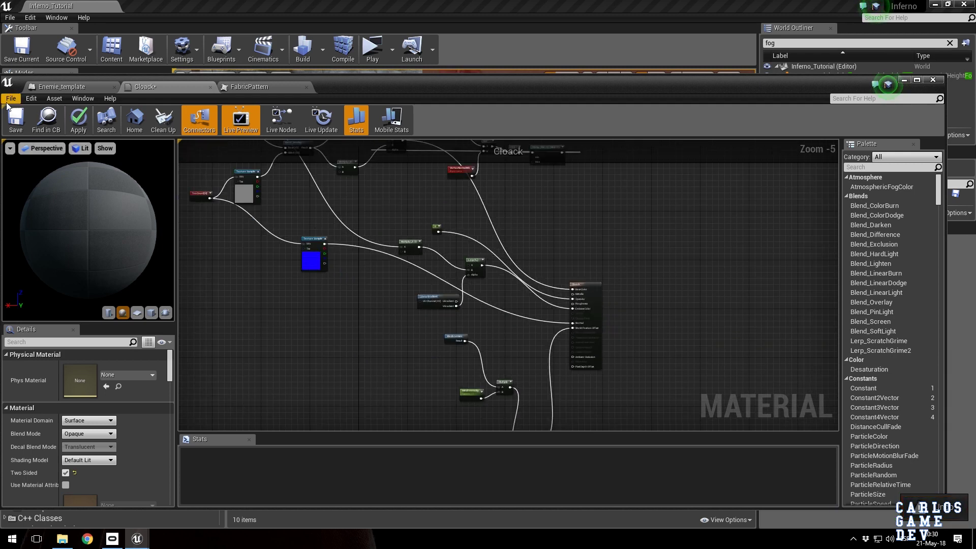
key(ctrl+s)
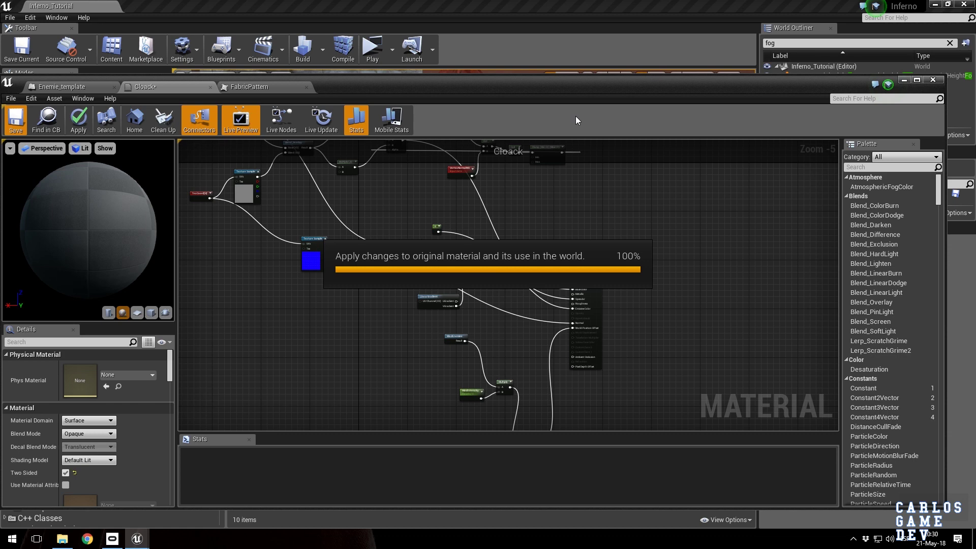
click(933, 80)
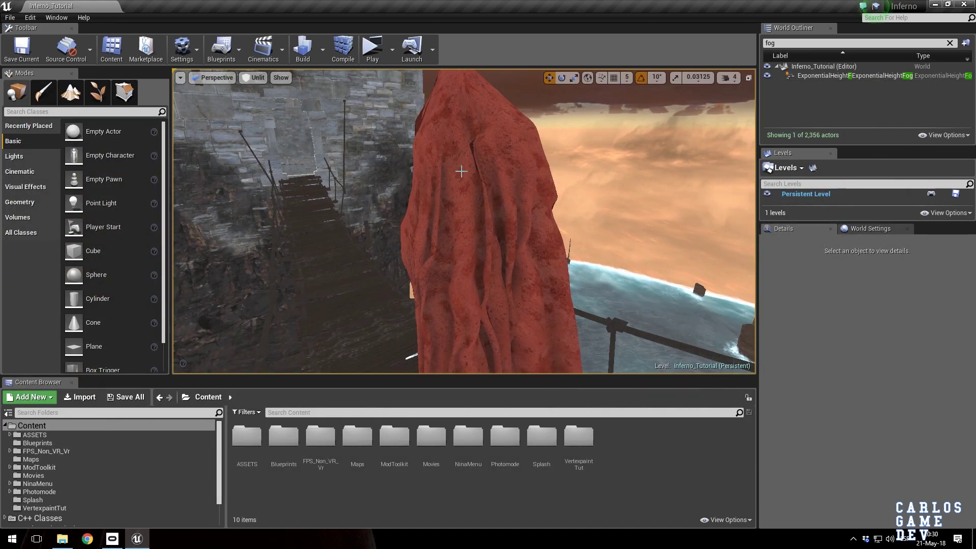
Step: Switch the level viewport to Lit view mode and look at the enemy's cloak
click(258, 77)
click(264, 102)
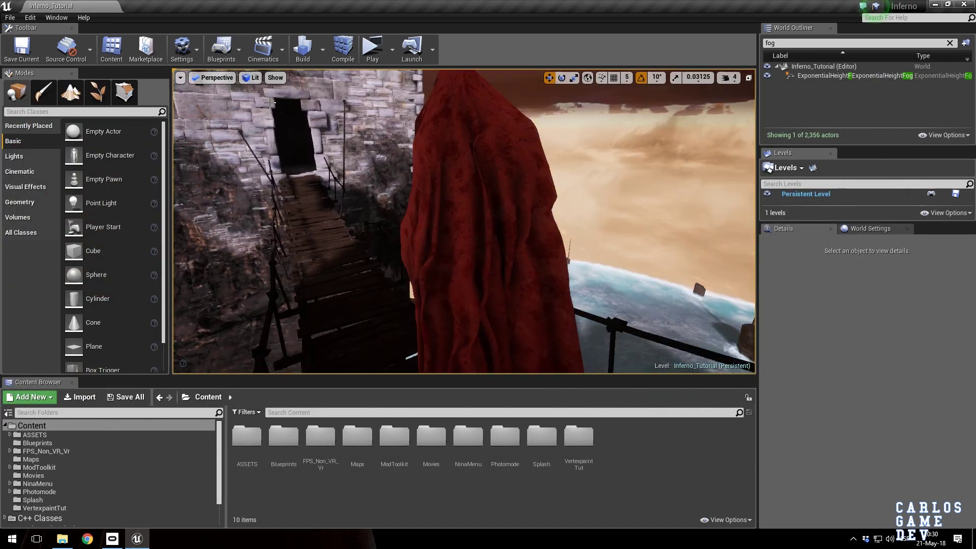
right_drag(456, 254, 479, 265)
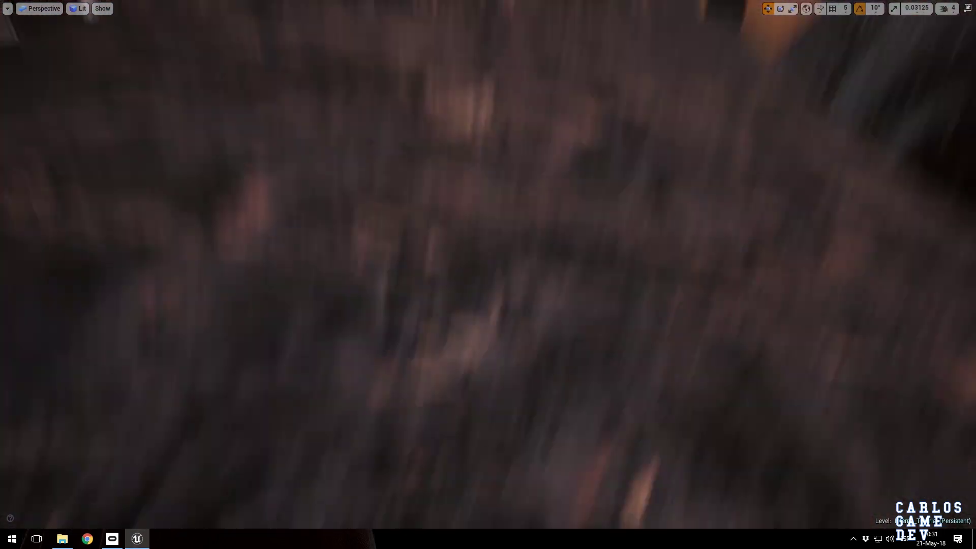
Step: Fly out to a distant view of the castle towers and select the rock pillar under the middle tower
right_drag(488, 274, 366, 269)
key(w)
key(s)
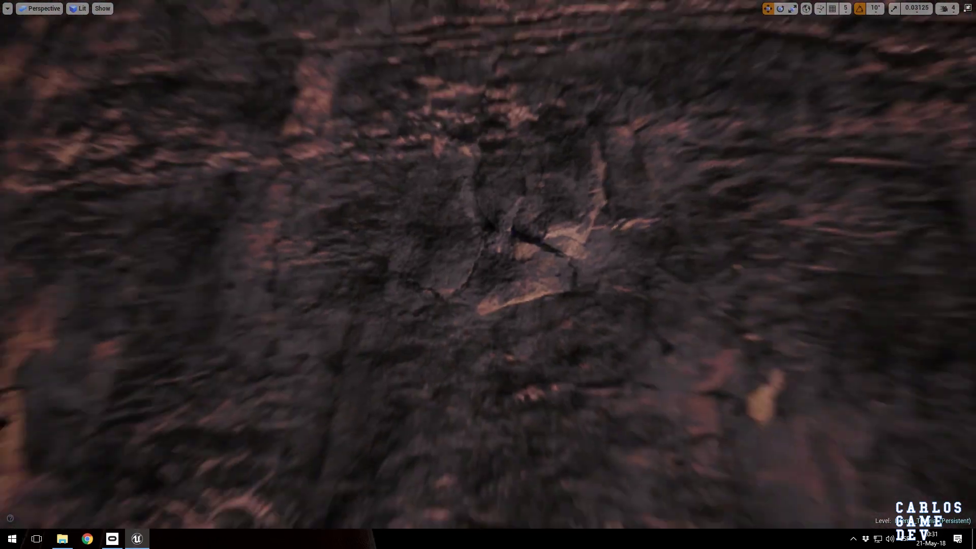
right_drag(516, 465, 516, 356)
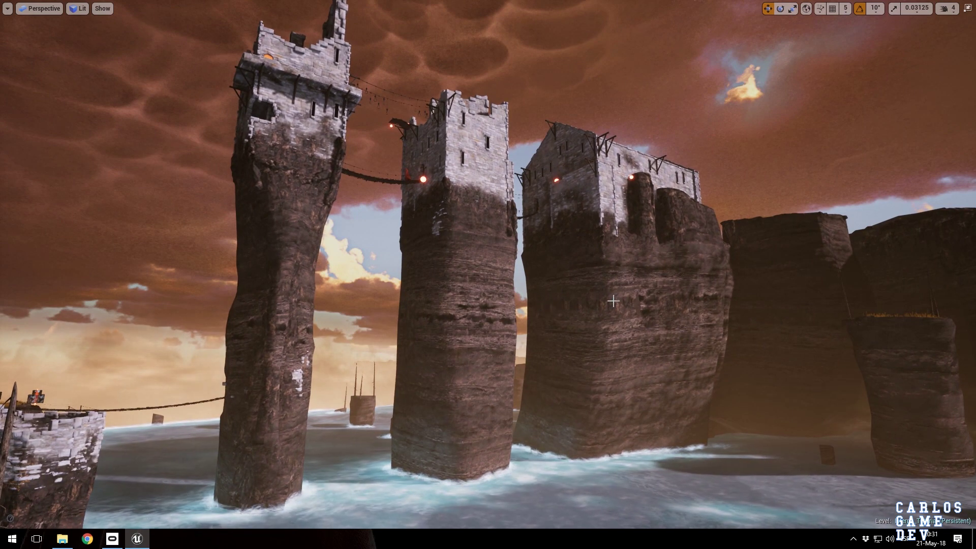
click(456, 331)
right_drag(456, 331, 439, 363)
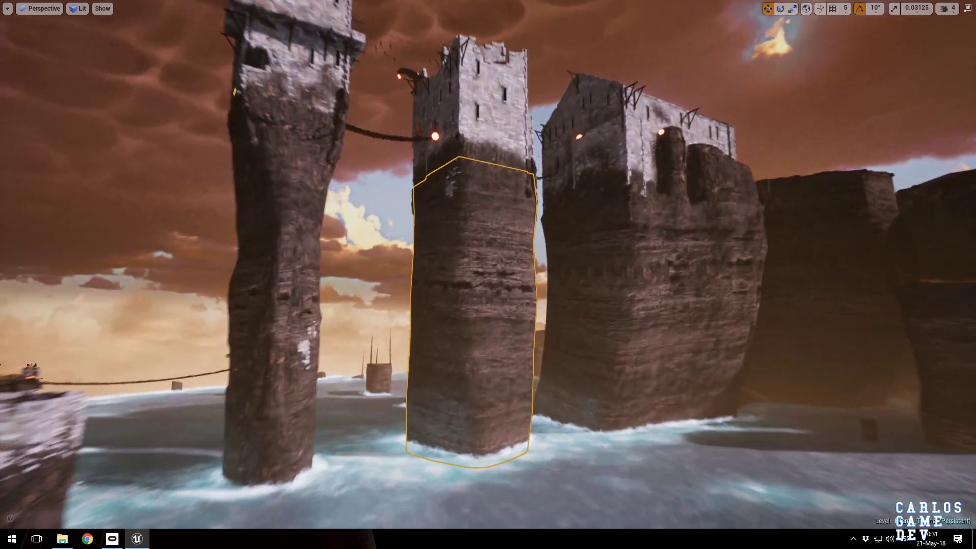
Step: Leave the full-screen viewport and open the selected pillar's RockToBricksMat material
key(F11)
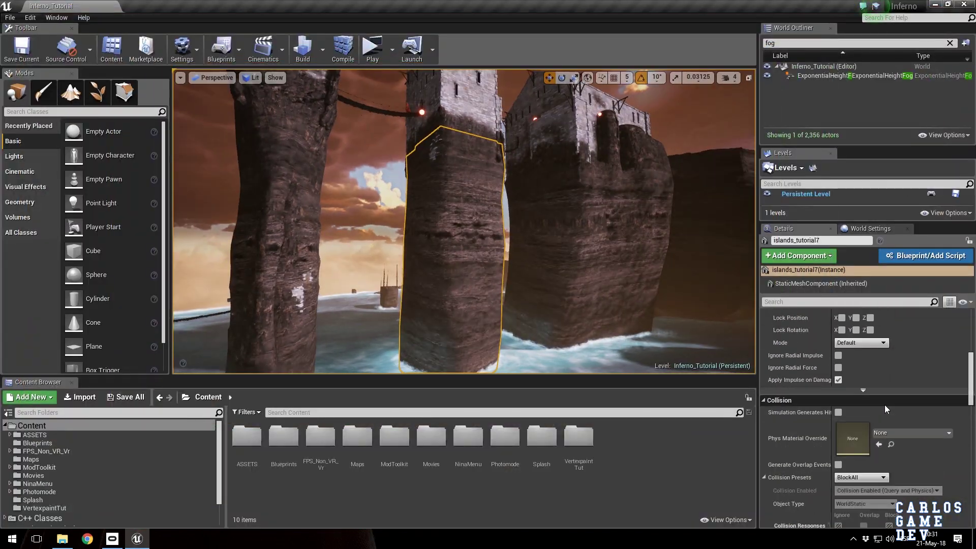
scroll(885, 405, up, 6)
double_click(854, 464)
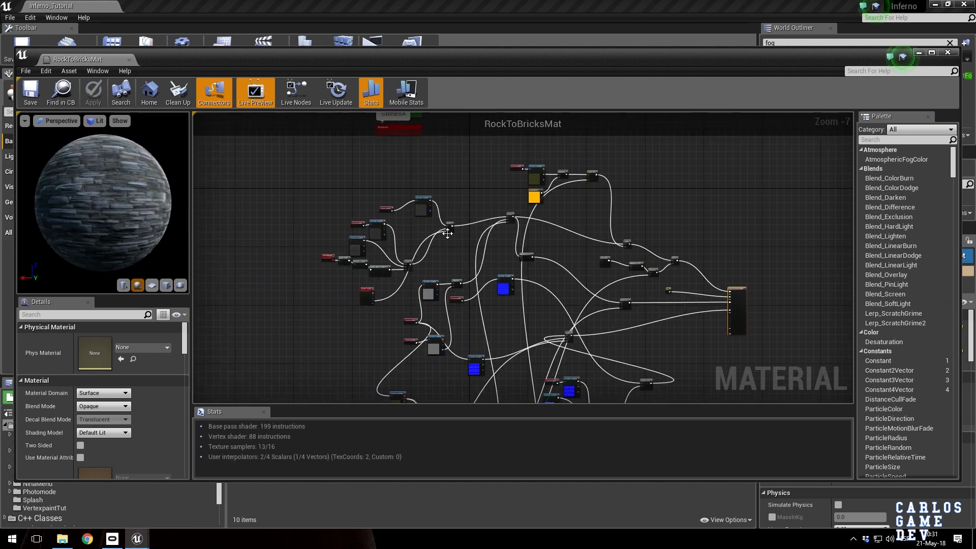
Step: Move the pixel-depth Lerp and its rock texture nodes together away from the following Lerp, and deselect them
scroll(358, 292, up, 5)
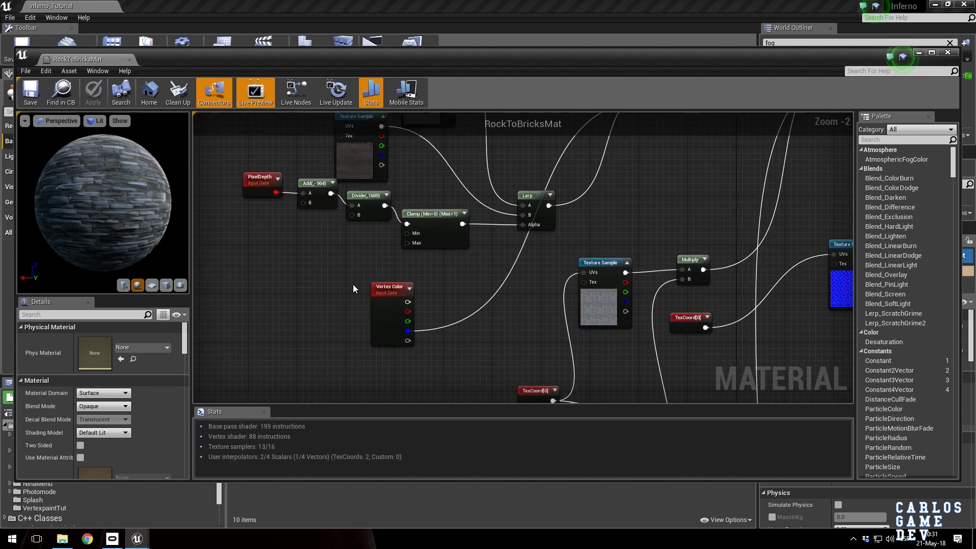
scroll(352, 285, down, 3)
drag(302, 175, 448, 283)
drag(449, 247, 334, 242)
scroll(295, 172, up, 4)
scroll(295, 172, down, 2)
click(379, 275)
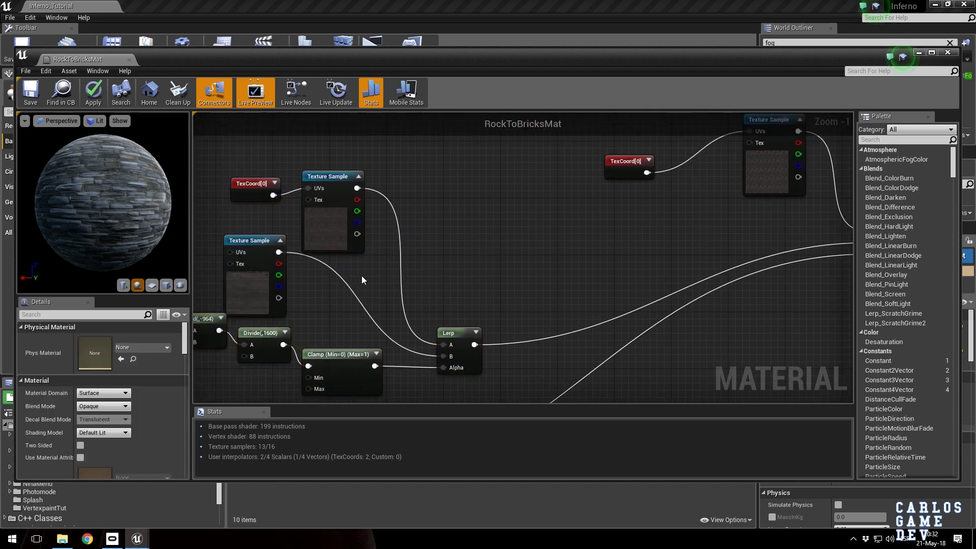
Step: Connect the upper rock Texture Sample directly to input B of the following Lerp, bypassing the pixel-depth Lerp, and save the material
scroll(347, 276, up, 2)
scroll(348, 276, up, 1)
scroll(342, 282, down, 2)
mouse_move(342, 282)
right_down()
mouse_move(280, 285)
mouse_move(371, 258)
mouse_move(427, 219)
mouse_move(319, 304)
mouse_move(395, 238)
mouse_move(335, 272)
right_up()
drag(333, 237, 778, 283)
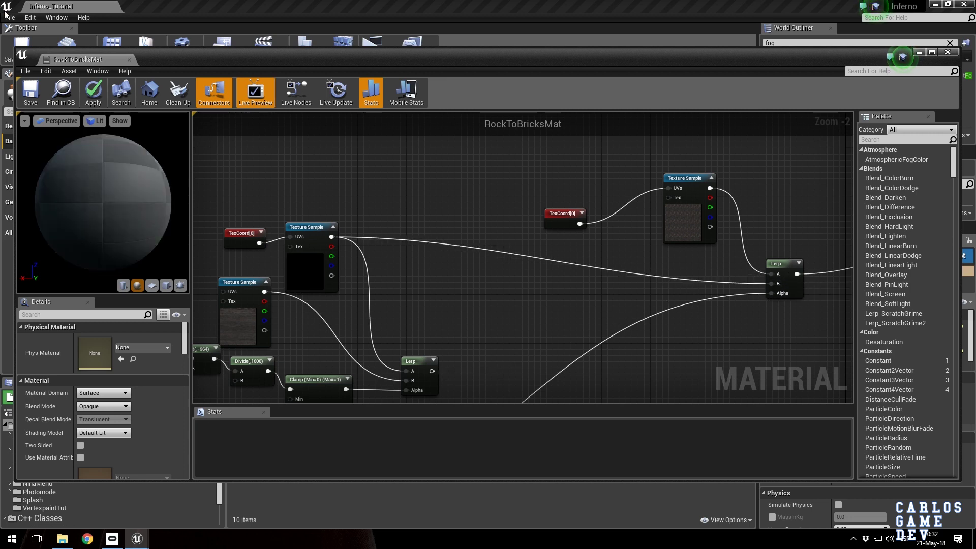
key(ctrl+s)
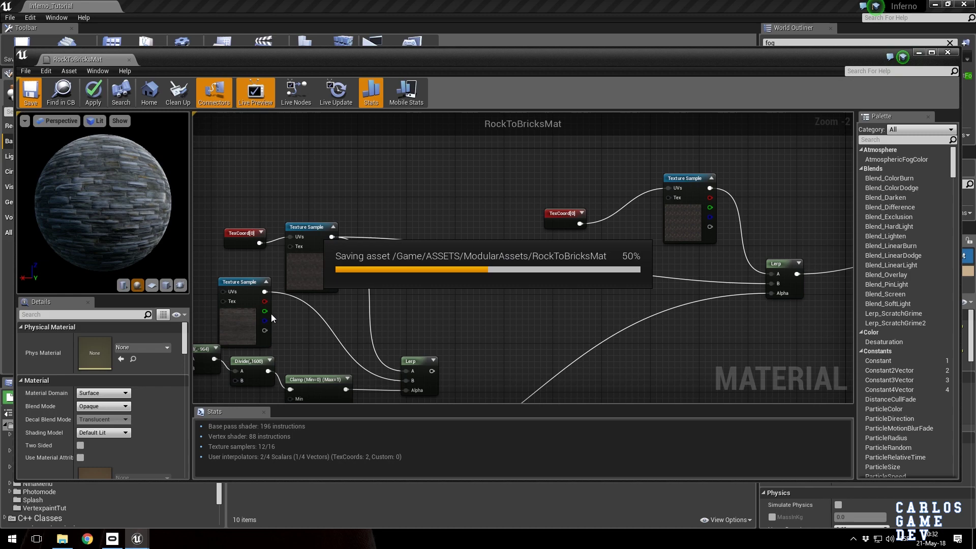
Step: Examine the rock pillars with the single texture from near and far in the level, and return to the RockToBricksMat graph
drag(264, 53, 327, 283)
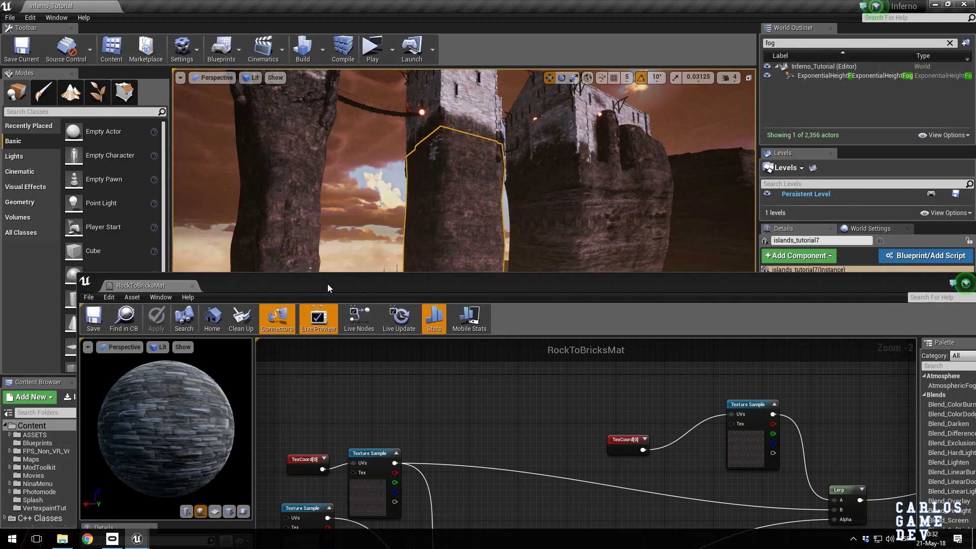
key(w)
right_drag(463, 203, 480, 233)
drag(486, 279, 498, 455)
key(s)
right_drag(498, 335, 492, 300)
key(s)
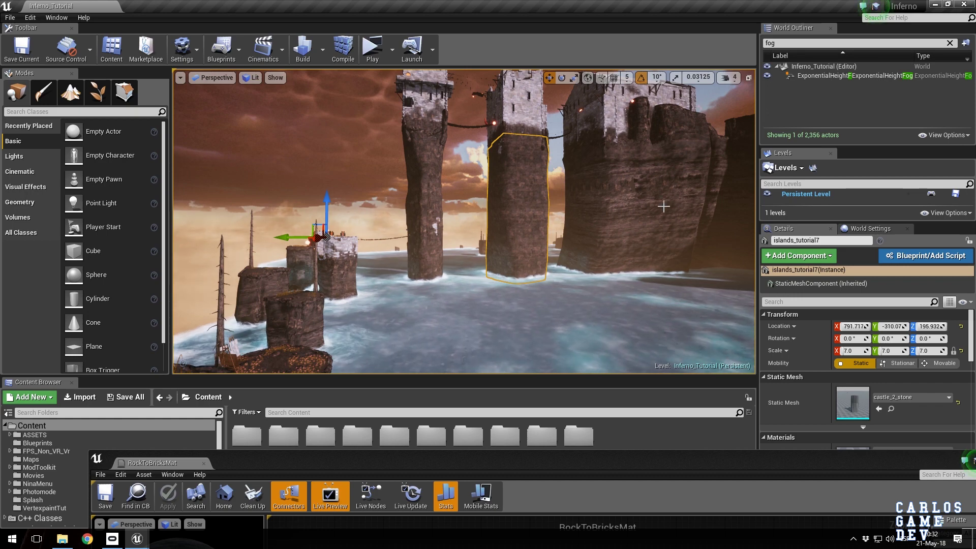
drag(523, 454, 510, 173)
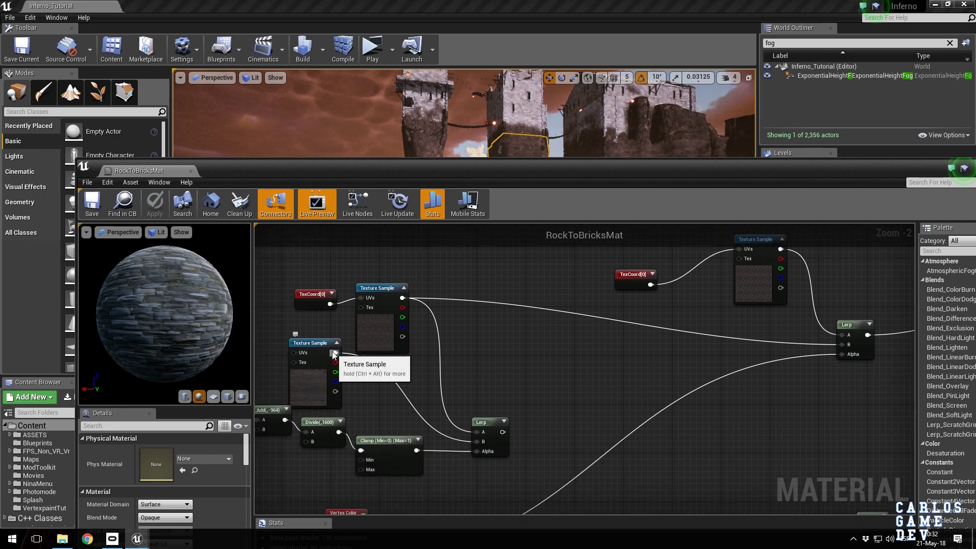
Step: Connect the lower rock Texture Sample directly to input B of the following Lerp and save the material
drag(334, 354, 846, 348)
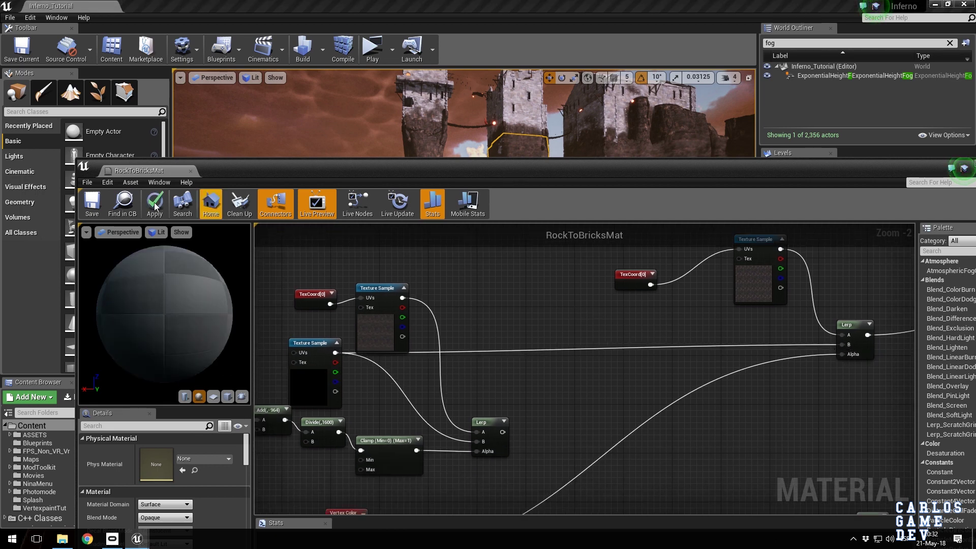
click(92, 206)
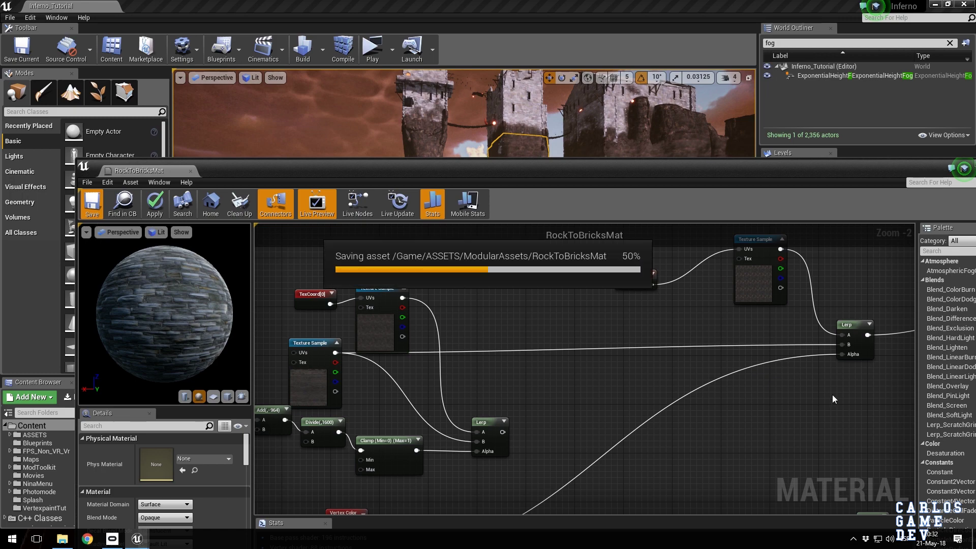
scroll(767, 413, down, 10)
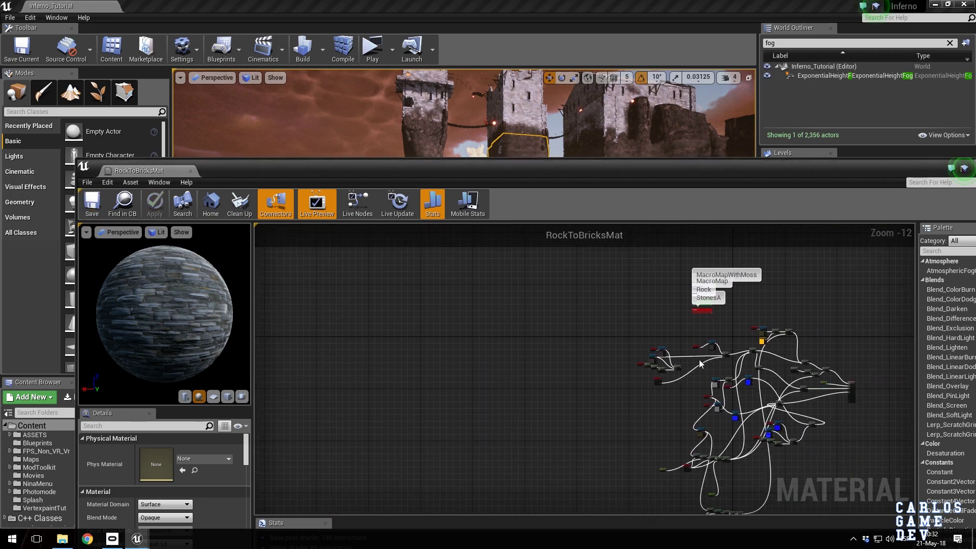
scroll(650, 340, up, 10)
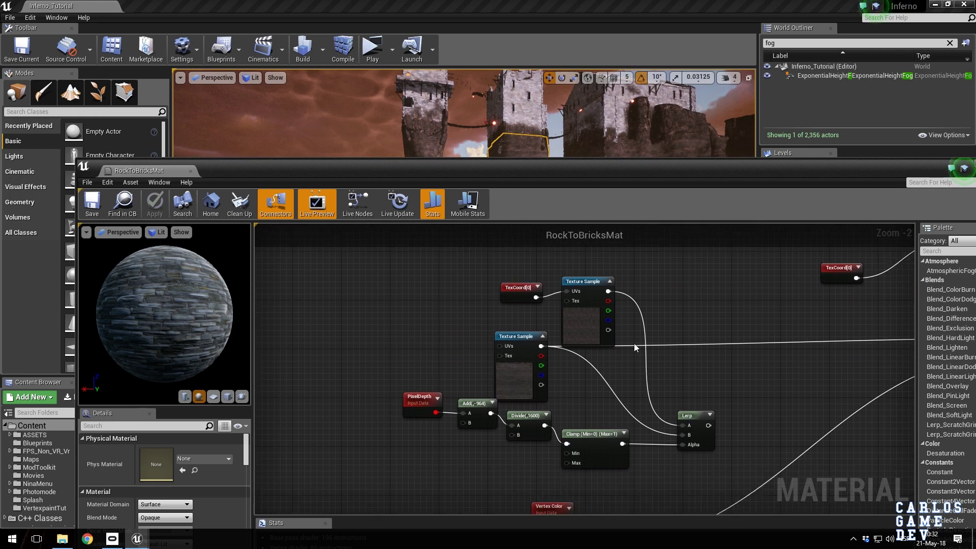
Step: Uncover the level viewport and examine the selected pillar's rock surface up close with only the lower texture applied
drag(603, 158, 586, 358)
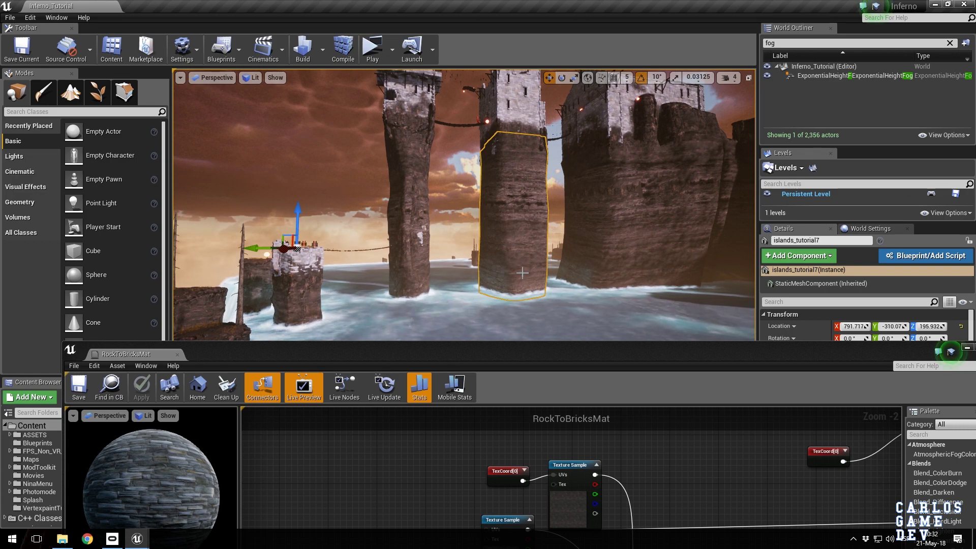
key(w)
right_drag(518, 242, 481, 107)
key(w)
right_drag(478, 163, 479, 202)
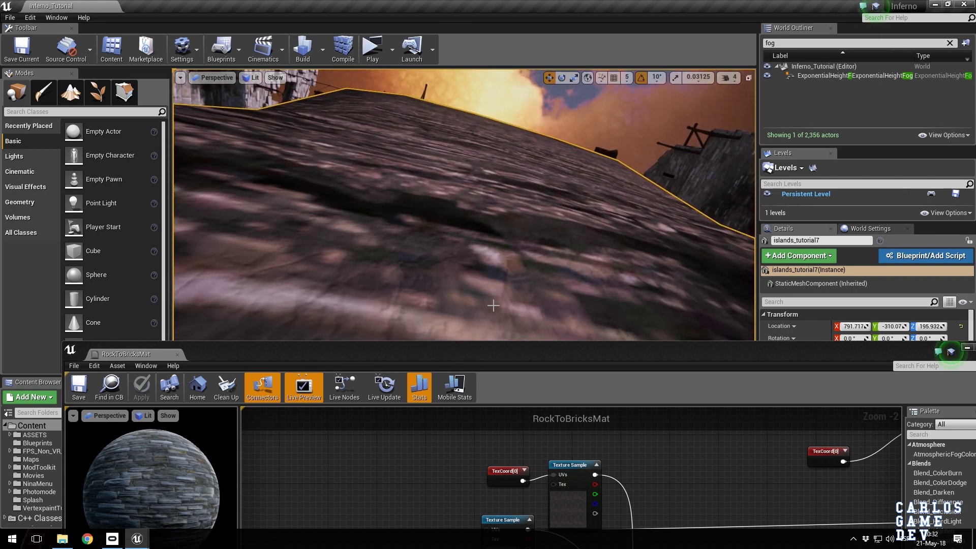
right_drag(493, 305, 470, 337)
right_drag(485, 186, 484, 165)
right_drag(544, 284, 544, 291)
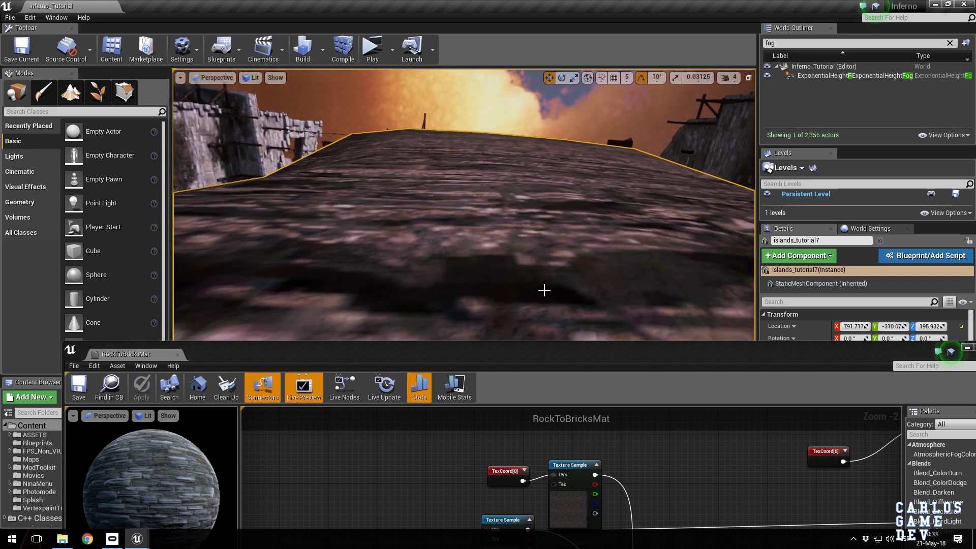
Step: Maximize the material editor and reconnect the pixel-depth Lerp's output to input B of the following Lerp
double_click(529, 349)
right_drag(624, 123, 522, 299)
drag(443, 294, 782, 206)
right_drag(489, 210, 614, 200)
scroll(391, 222, up, 2)
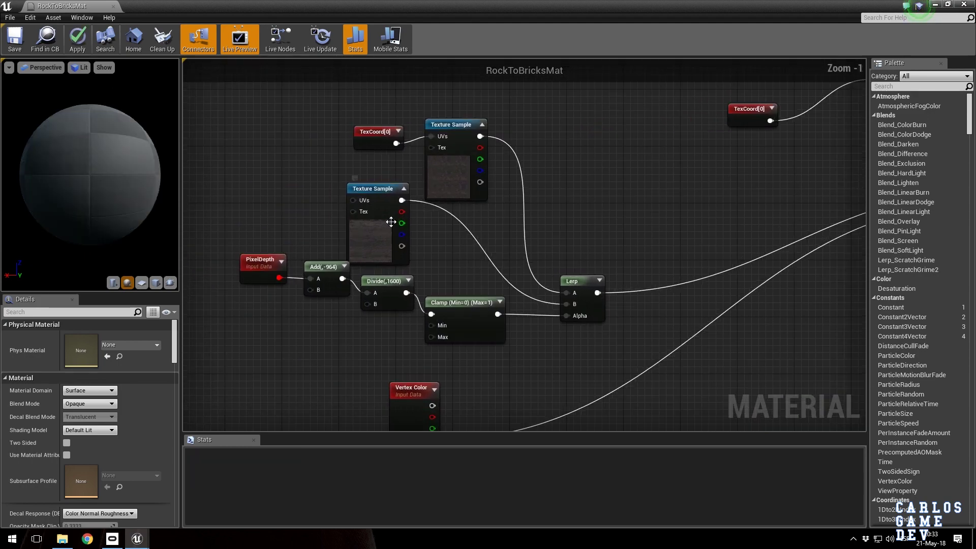
Step: Rearrange the two rock Texture Samples and the TexCoord so the samples stand vertically aligned above the pixel-depth nodes
drag(318, 96, 447, 213)
drag(397, 233, 390, 175)
right_drag(421, 179, 475, 279)
drag(427, 101, 431, 176)
Step: Inspect the settings of the TexCoord, PixelDepth, Add and Clamp nodes and the chain feeding the Lerp's Alpha
click(326, 125)
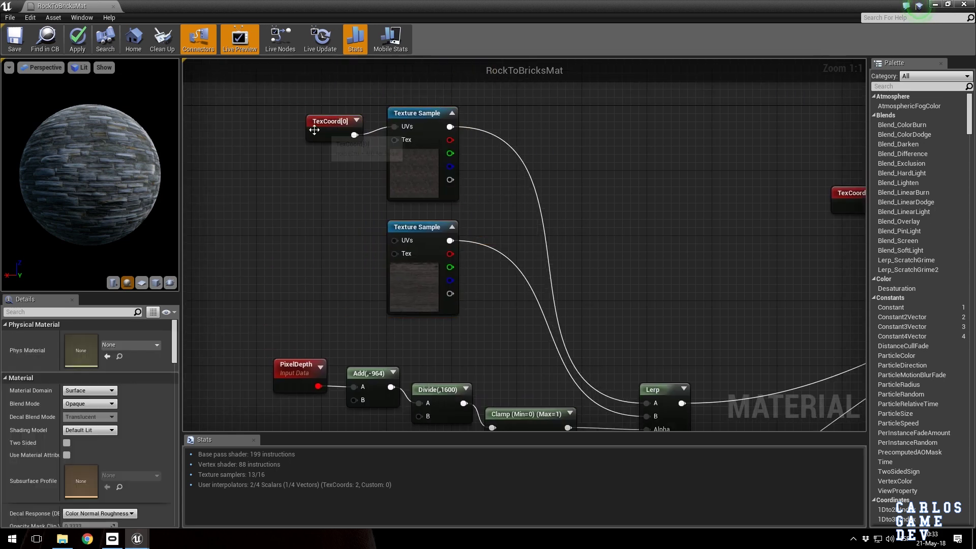
right_drag(398, 273, 352, 131)
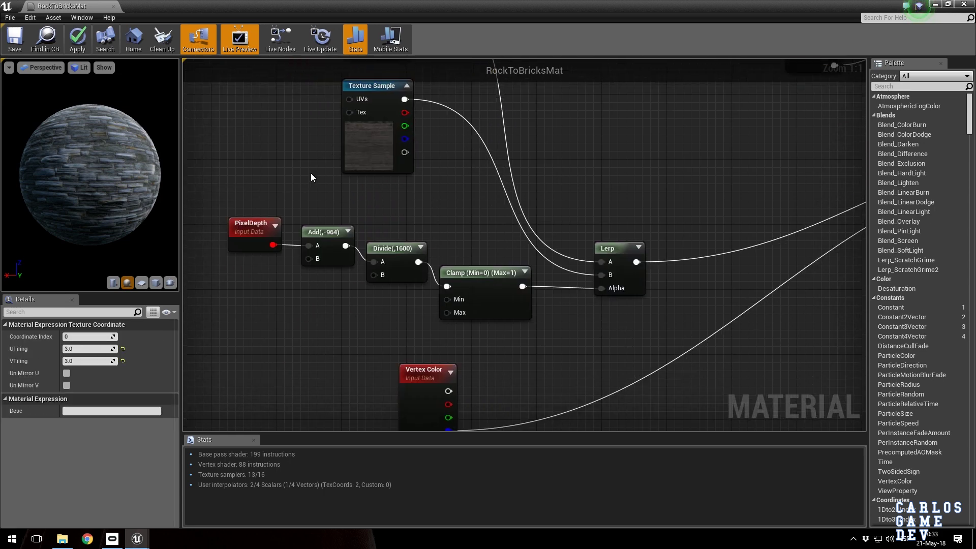
click(246, 227)
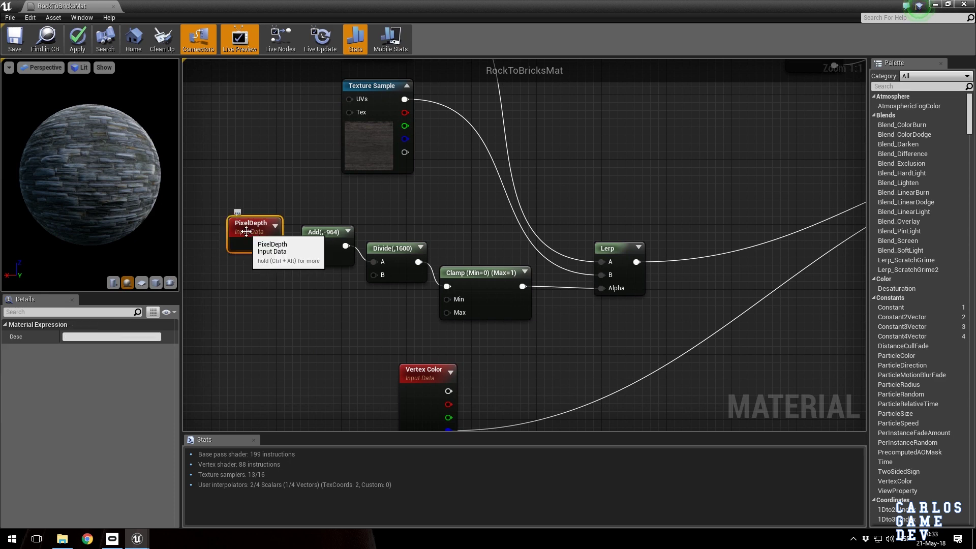
drag(293, 211, 379, 303)
click(352, 301)
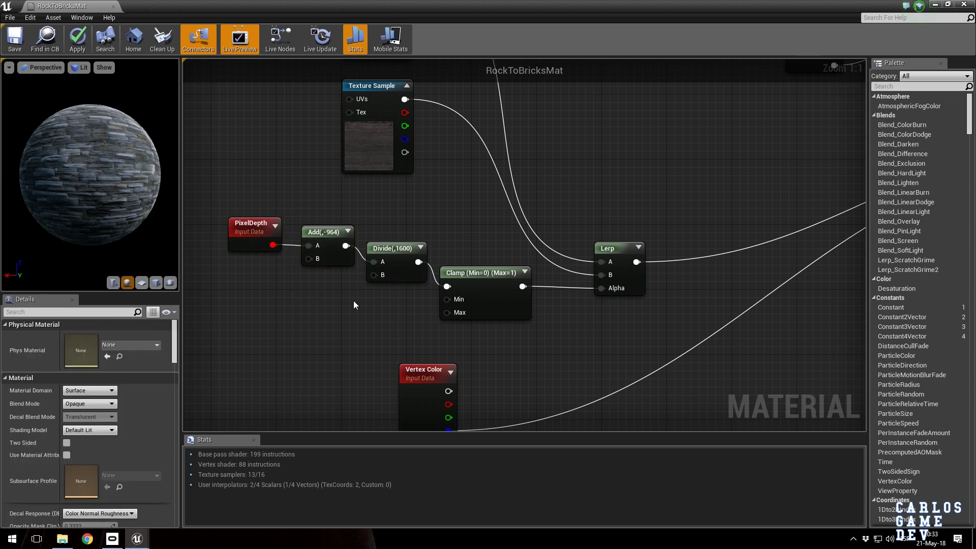
click(336, 238)
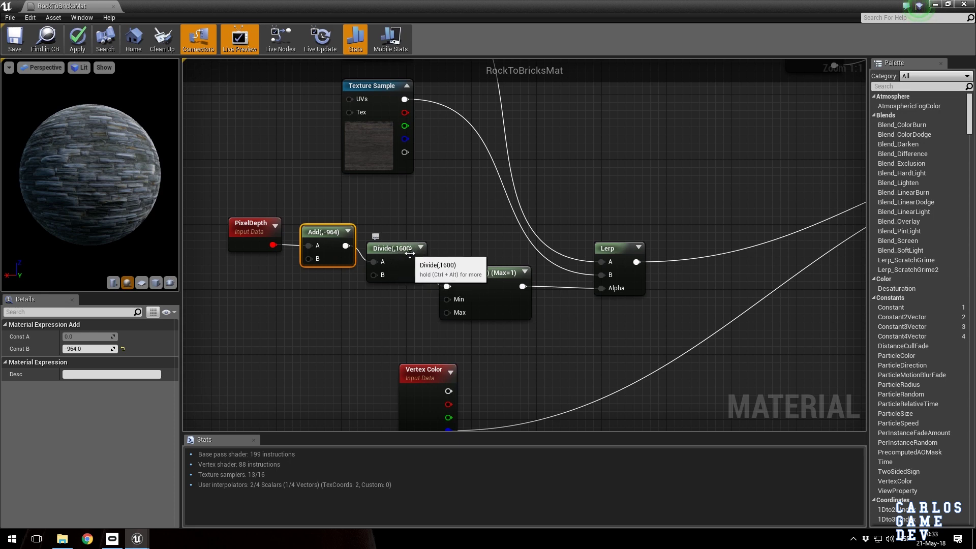
drag(418, 262, 446, 286)
click(478, 280)
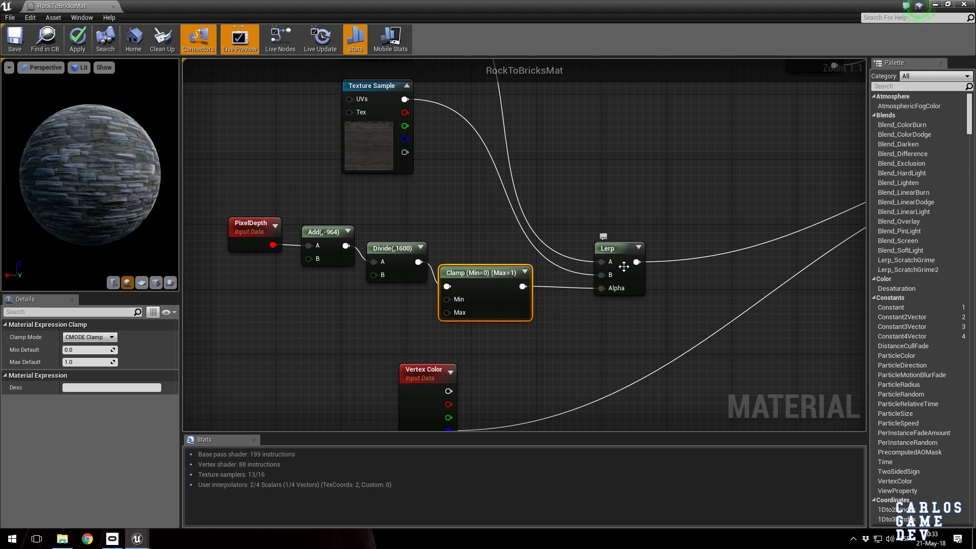
Step: Apply the material changes and move the material editor window away to uncover the level viewport
right_drag(584, 166, 537, 281)
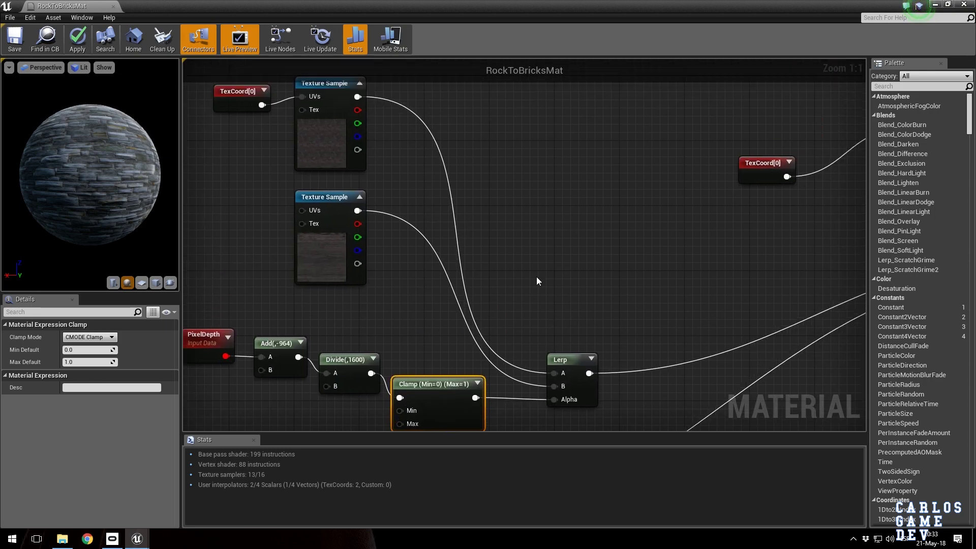
scroll(538, 281, down, 3)
drag(162, 6, 243, 395)
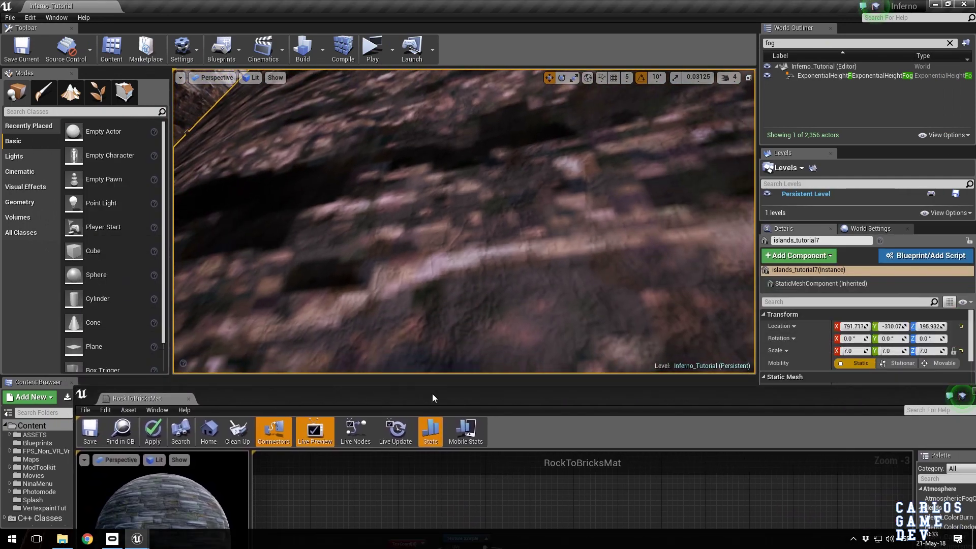
drag(433, 401, 578, 102)
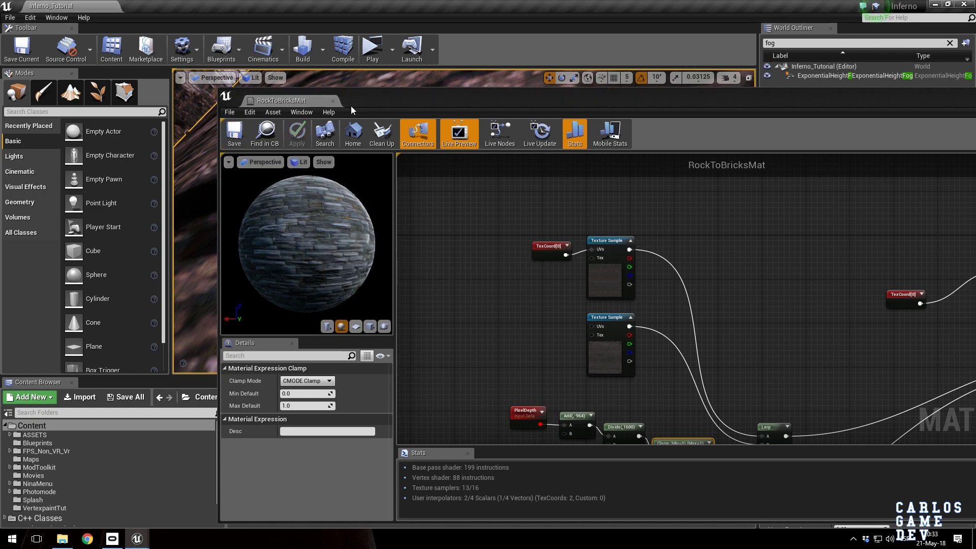
drag(374, 97, 374, 432)
Step: Examine the rock pillars with the pixel-depth texture blend from near and far in the level
right_drag(404, 326, 412, 373)
key(s)
key(w)
key(s)
right_drag(500, 270, 509, 278)
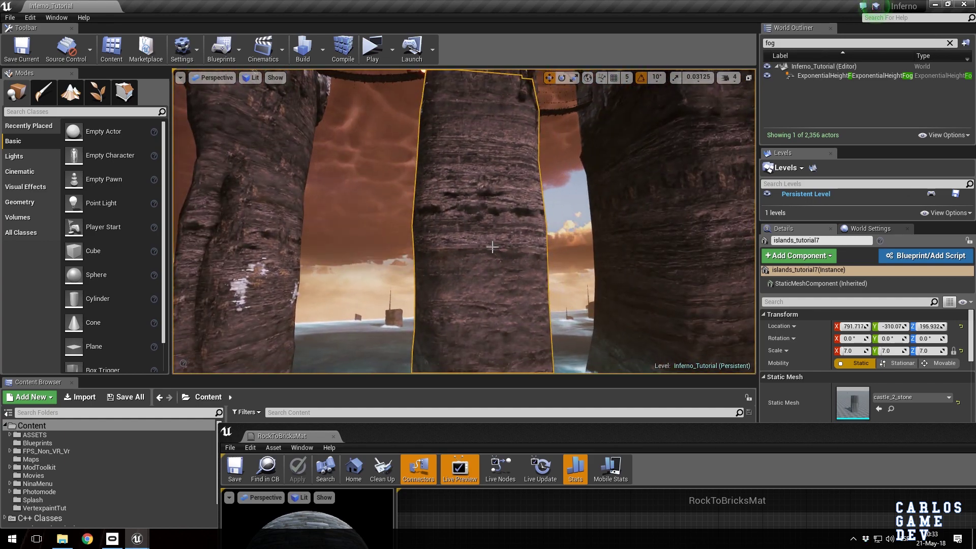
right_drag(495, 275, 502, 265)
right_drag(458, 227, 458, 226)
right_drag(531, 330, 531, 330)
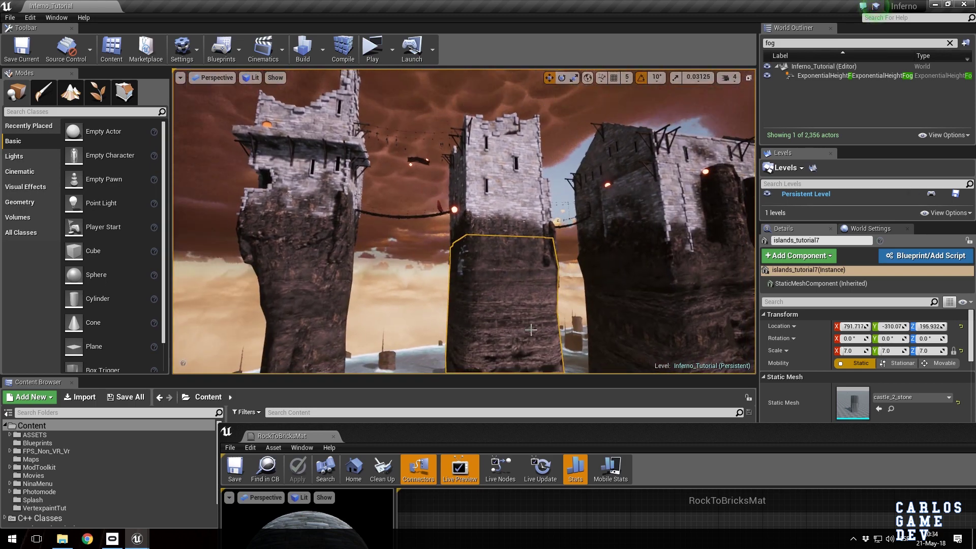
right_drag(480, 287, 481, 287)
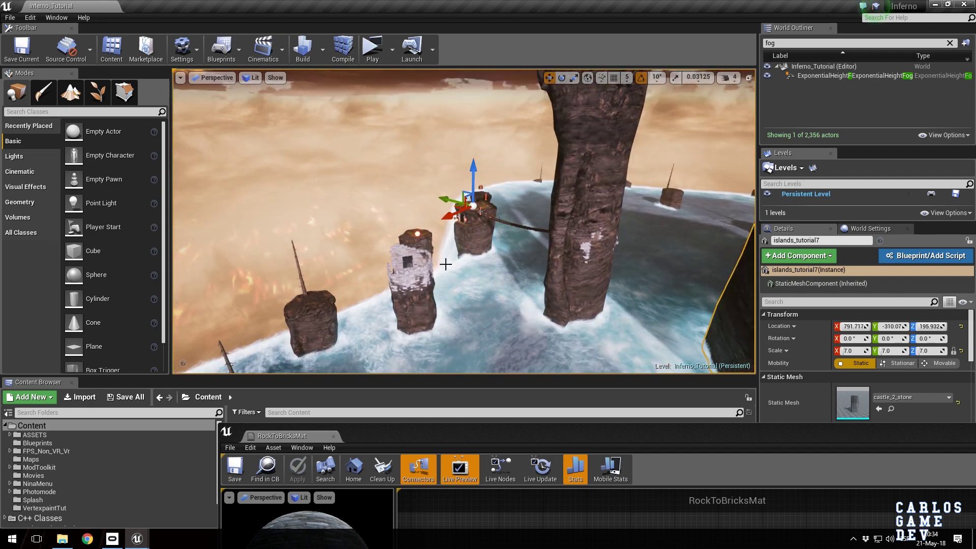
right_drag(445, 264, 445, 264)
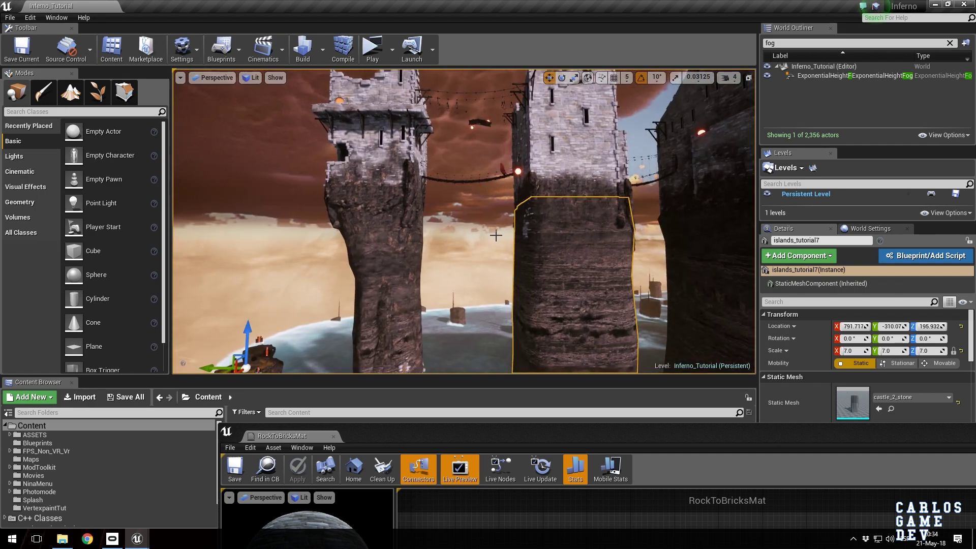